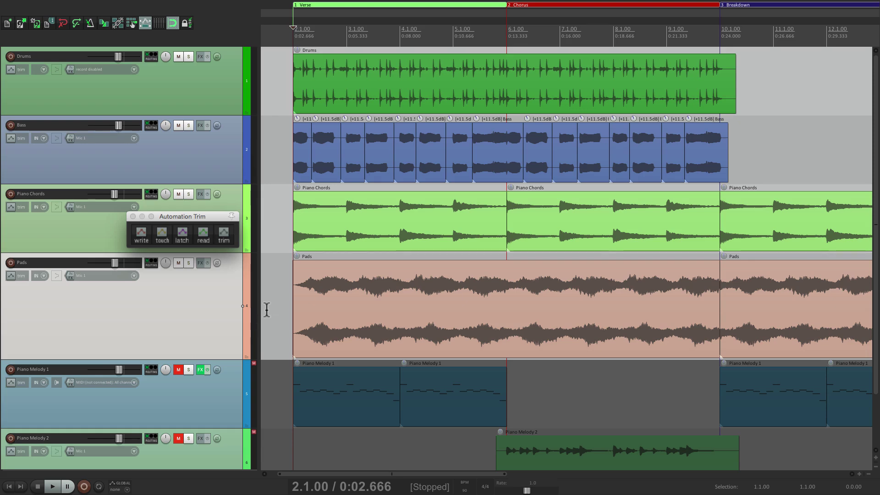
Audition the arrangement, then add ReaEQ to the Pads track
key(space)
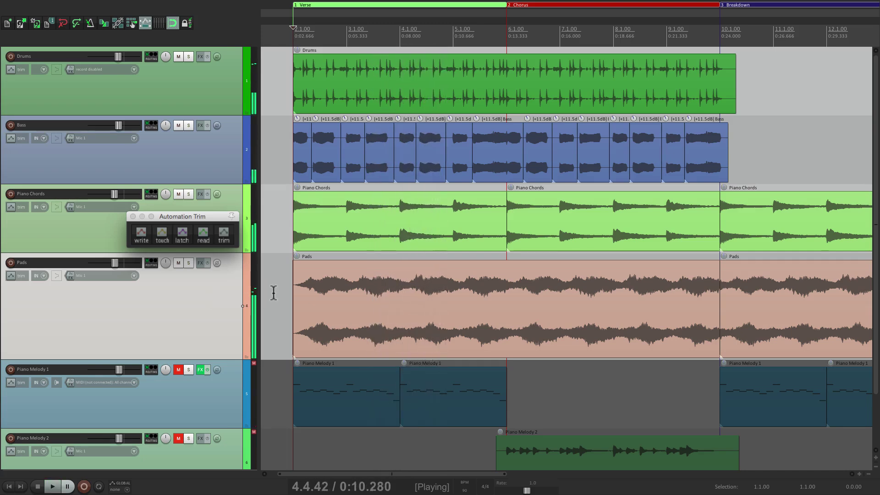
key(space)
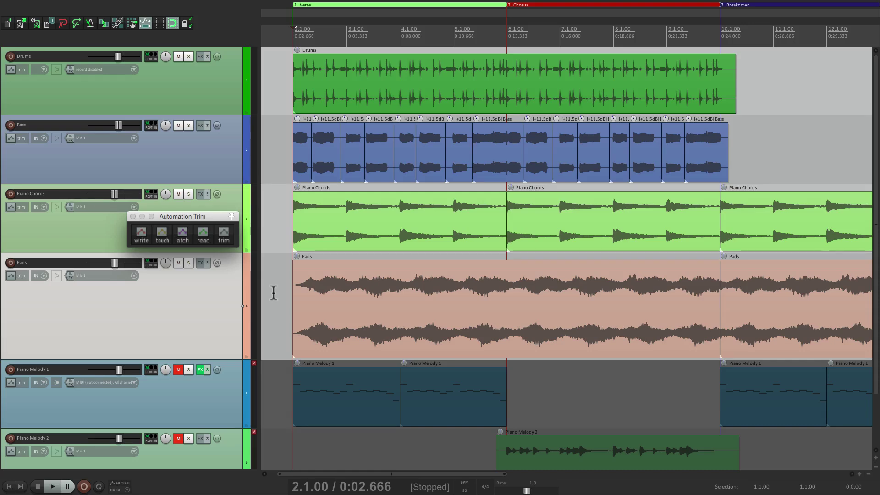
click(200, 263)
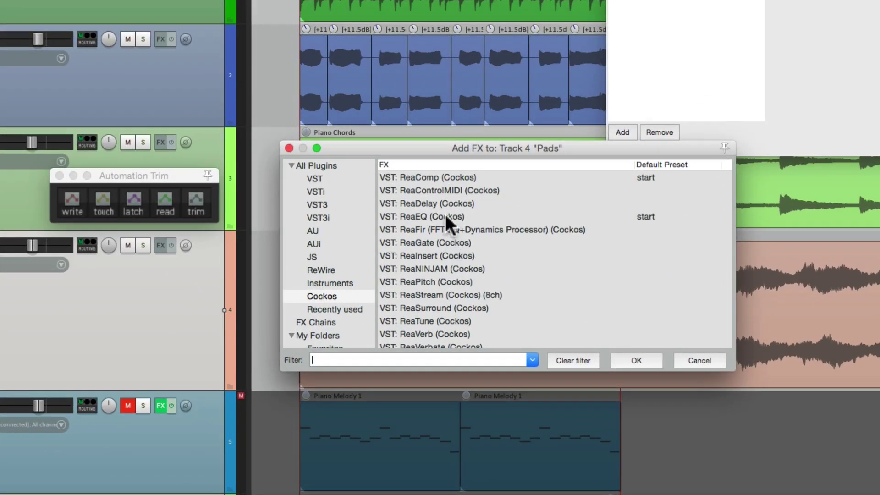
double_click(446, 215)
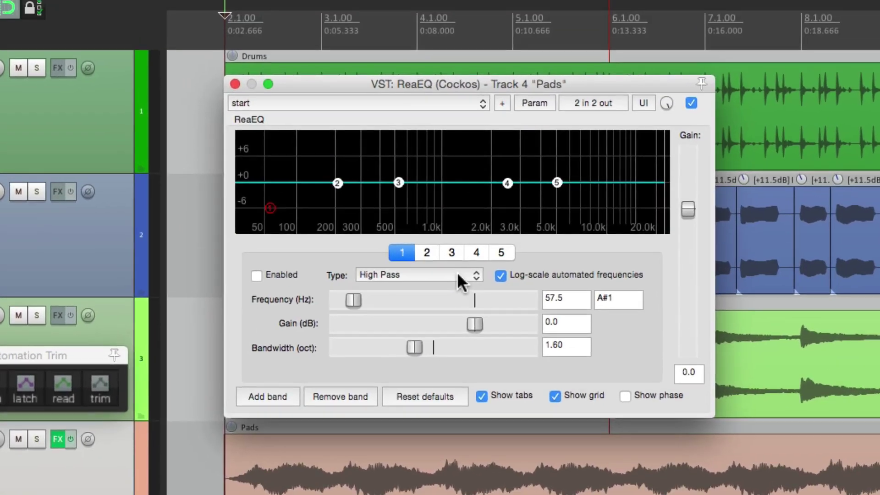
Make band 1 an enabled low-pass at about 1146 Hz with 0.55 octave bandwidth
click(458, 275)
click(458, 265)
click(256, 275)
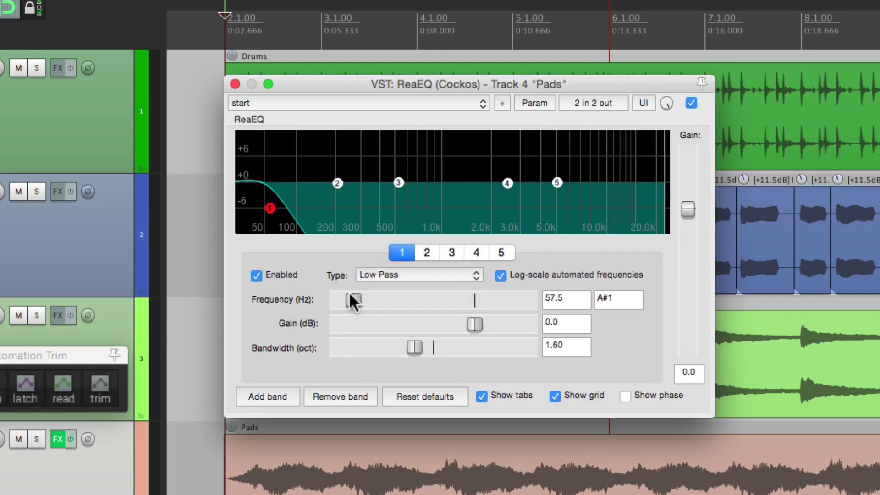
drag(353, 300, 426, 300)
drag(414, 347, 363, 347)
Delete the other EQ bands, leaving only the low-pass, and sweep its cutoff during playback
click(497, 252)
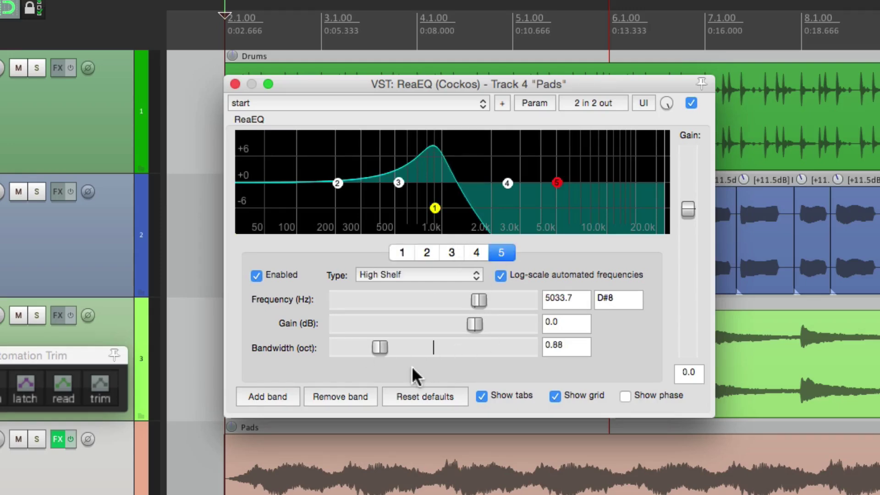
click(350, 394)
click(351, 393)
click(351, 393)
click(351, 394)
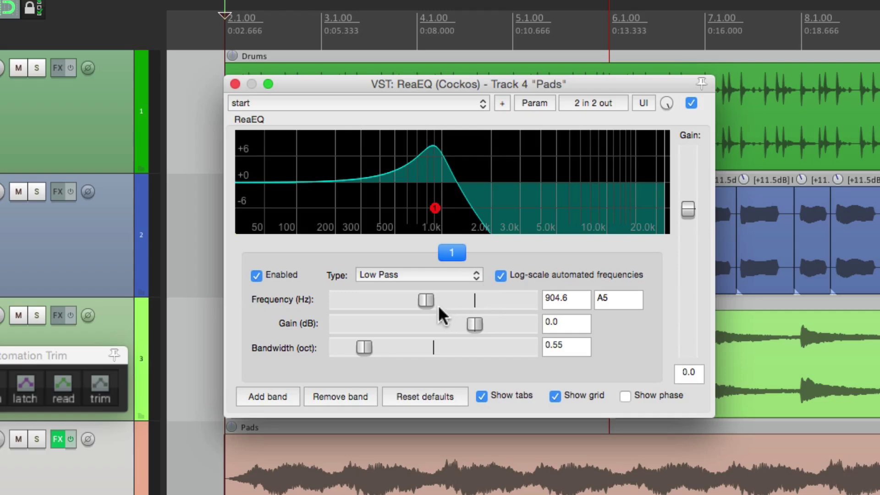
key(space)
mouse_move(425, 299)
mouse_down()
mouse_move(384, 299)
mouse_move(472, 296)
mouse_move(390, 298)
mouse_move(436, 303)
mouse_up()
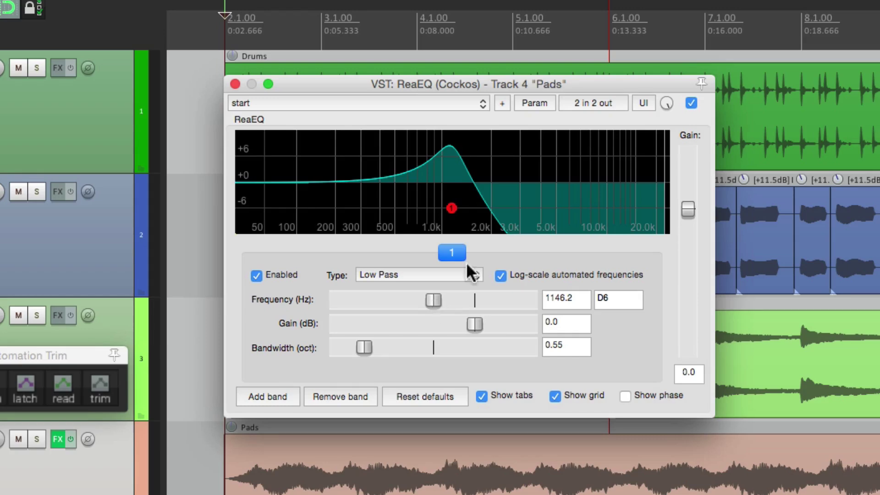
Open parameter modulation for the low-pass frequency and enable its LFO
click(523, 103)
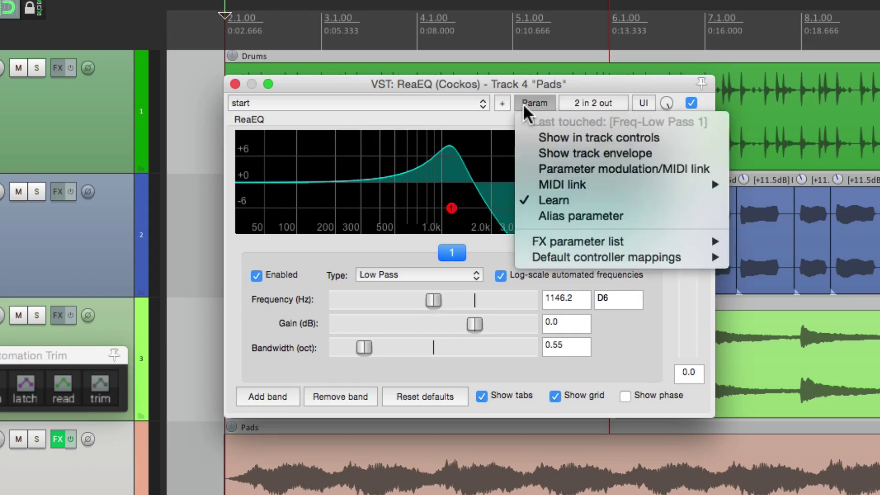
click(529, 168)
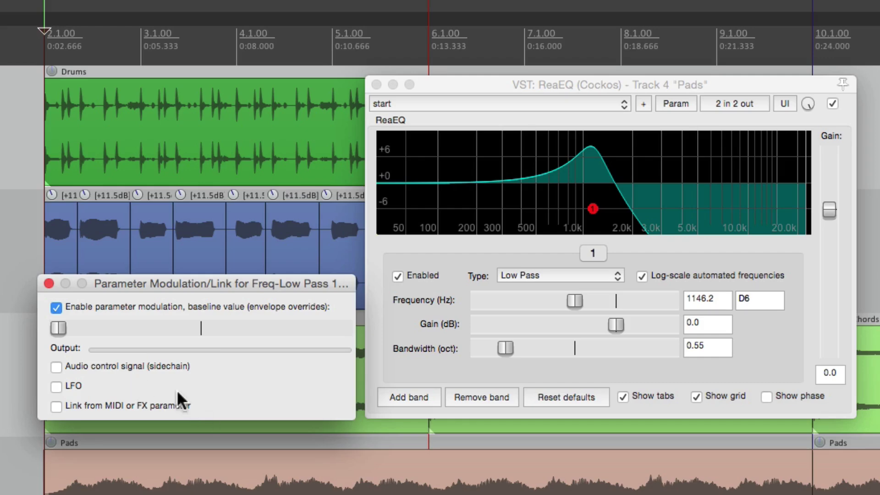
click(56, 386)
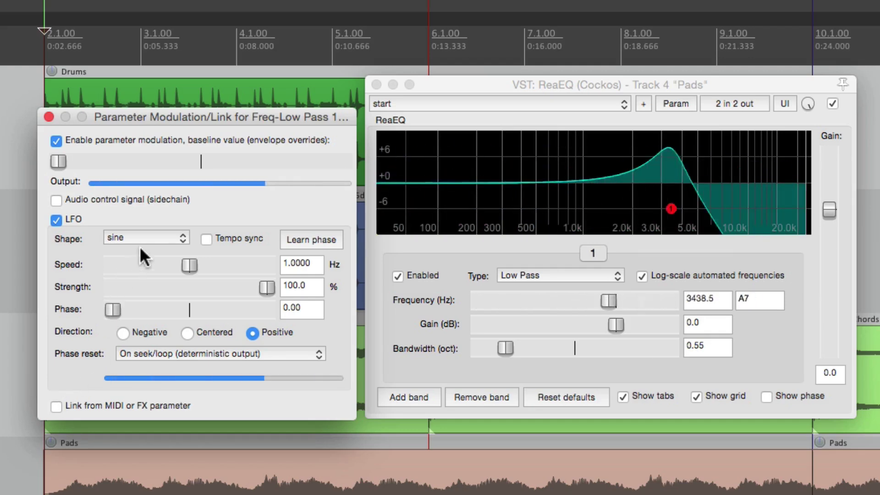
Set the LFO to a tempo-synced square shape at 2 QN speed
click(156, 235)
click(163, 249)
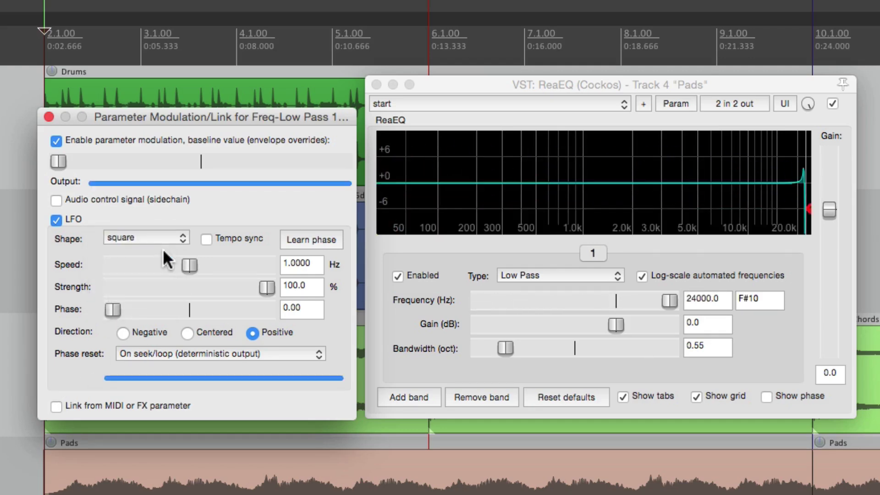
click(207, 239)
double_click(296, 260)
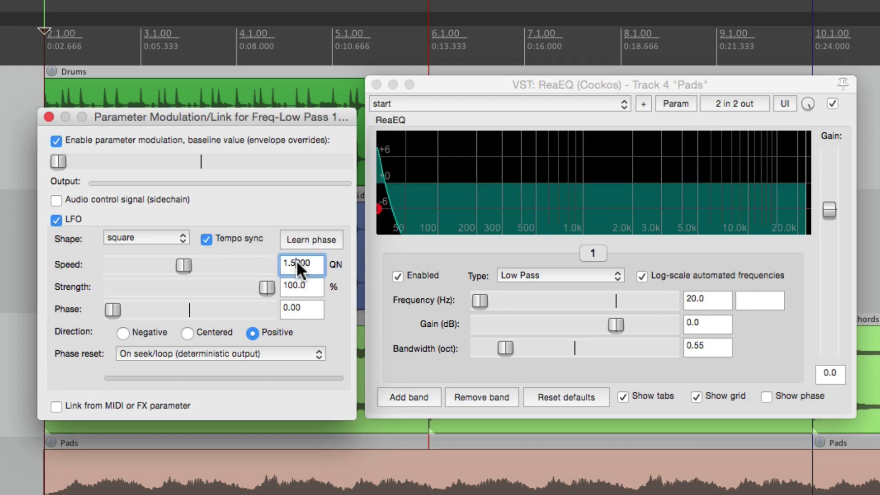
text(2)
key(Return)
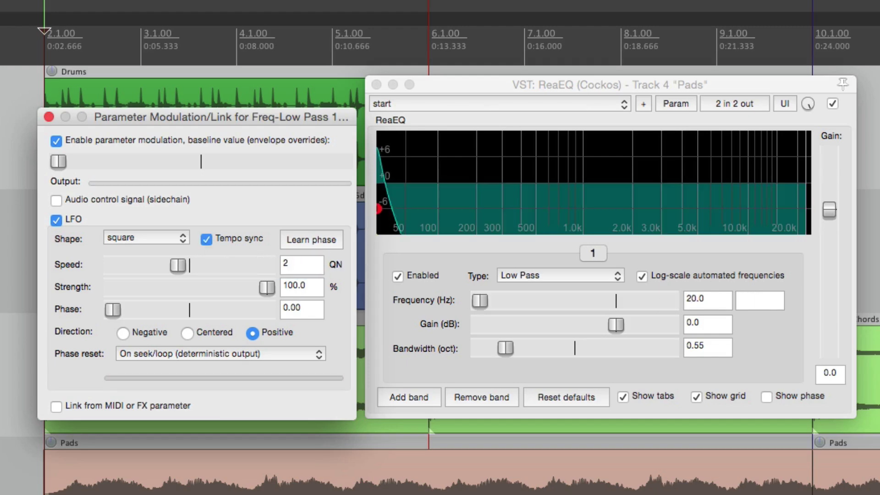
Lower the LFO strength, raise the baseline cutoff, and set the LFO speed to 1 QN
drag(265, 286, 174, 287)
drag(58, 160, 152, 160)
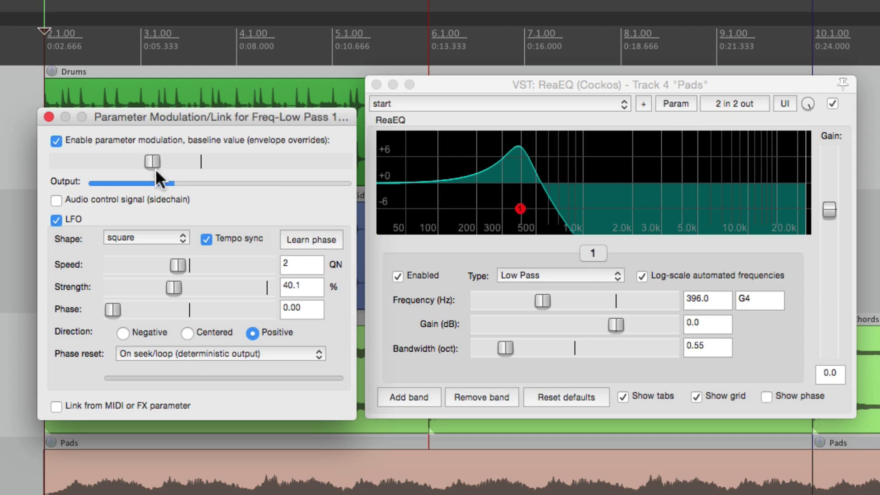
drag(173, 288, 136, 286)
click(300, 262)
key(BackSpace)
text(1)
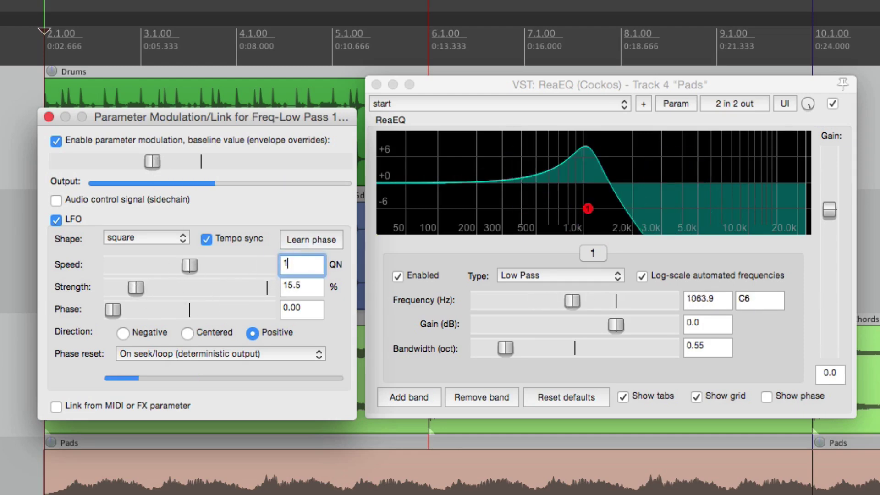
key(Return)
Fine-tune strength to about 27% and the baseline cutoff, then stop playback
scroll(164, 161, up, 3)
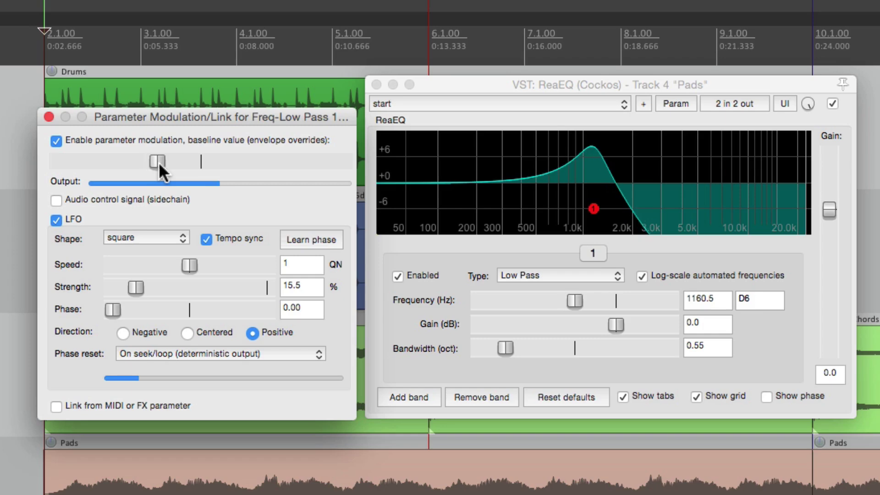
drag(137, 284, 158, 285)
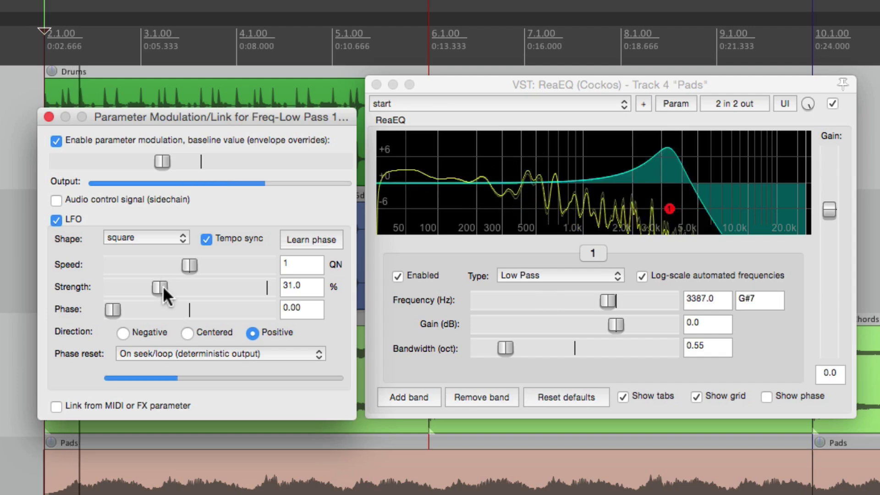
mouse_move(163, 164)
mouse_down()
mouse_move(143, 163)
mouse_move(151, 163)
mouse_up()
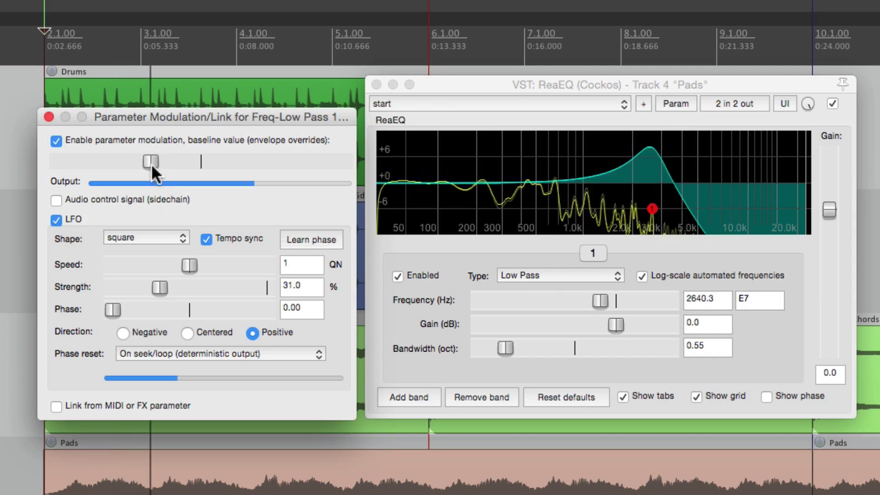
drag(166, 284, 160, 287)
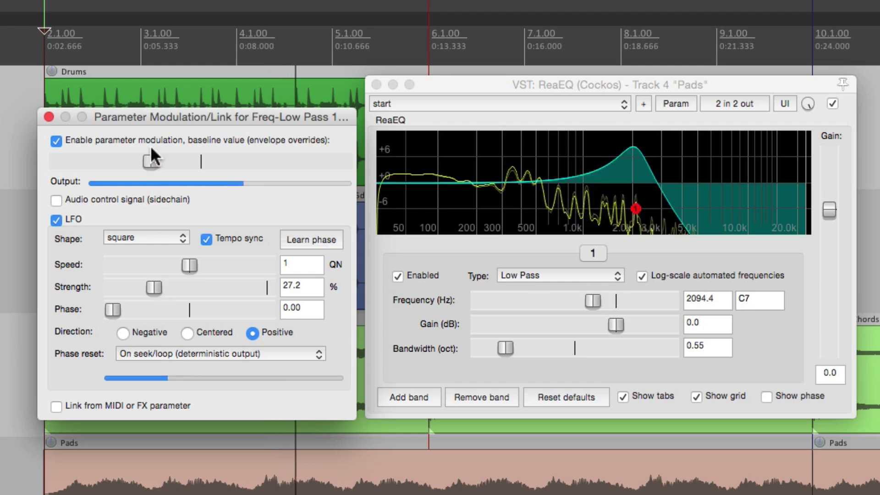
drag(149, 161, 151, 161)
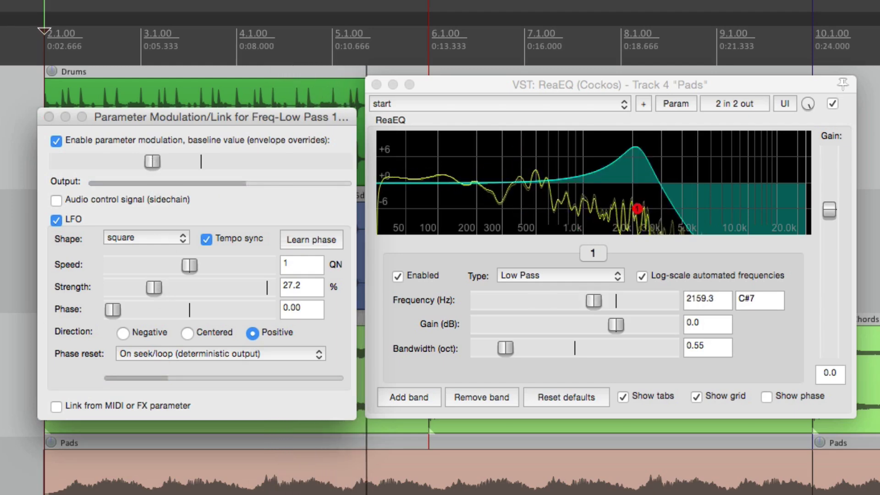
key(space)
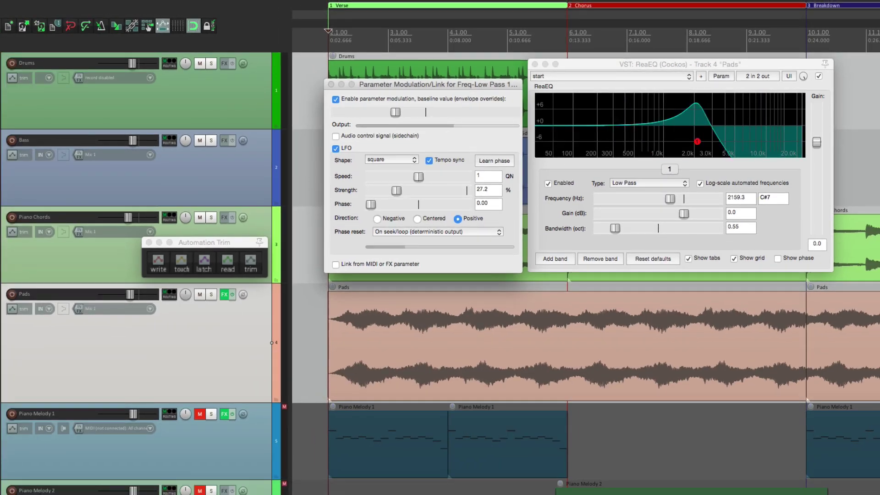
Set Pads to Write mode and show and arm the Freq-Low Pass 1 envelope lane
click(160, 262)
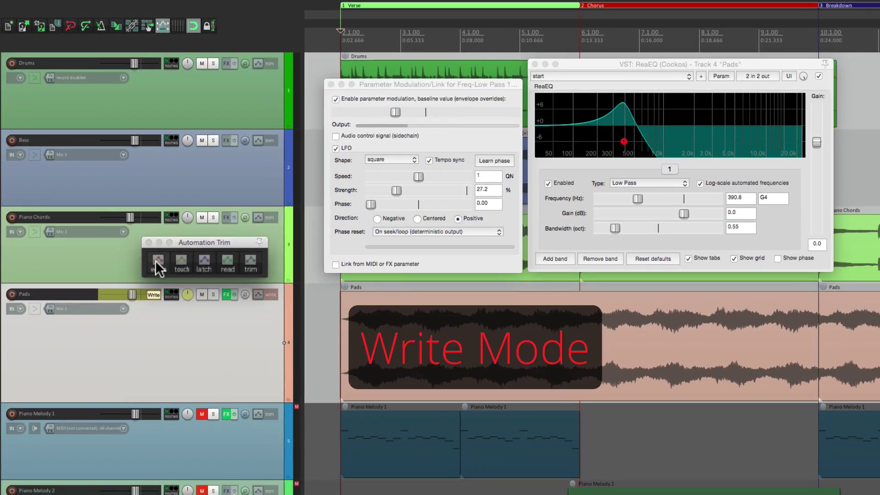
click(257, 291)
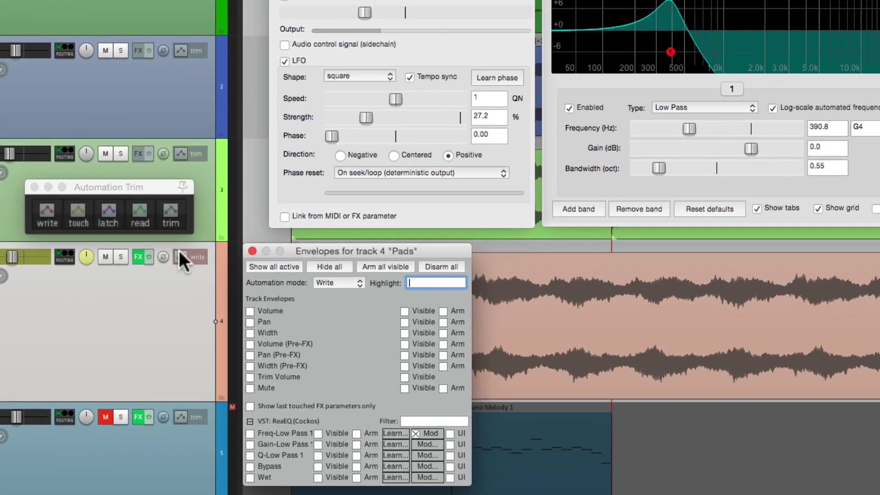
click(249, 433)
click(252, 251)
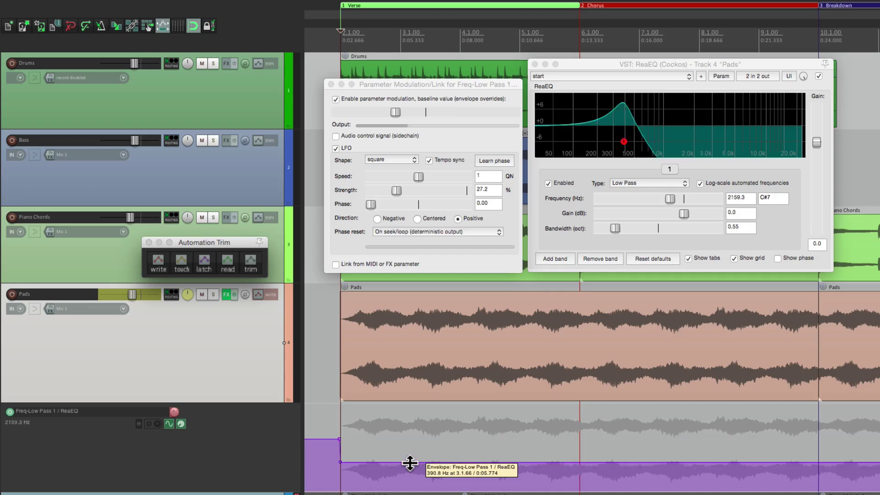
Play in Write mode to record the square LFO into the Freq-Low Pass 1 envelope
click(433, 83)
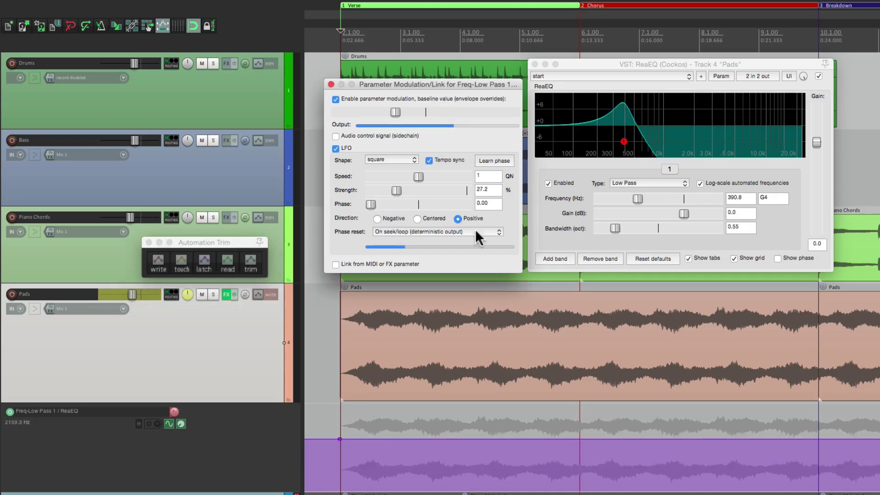
key(space)
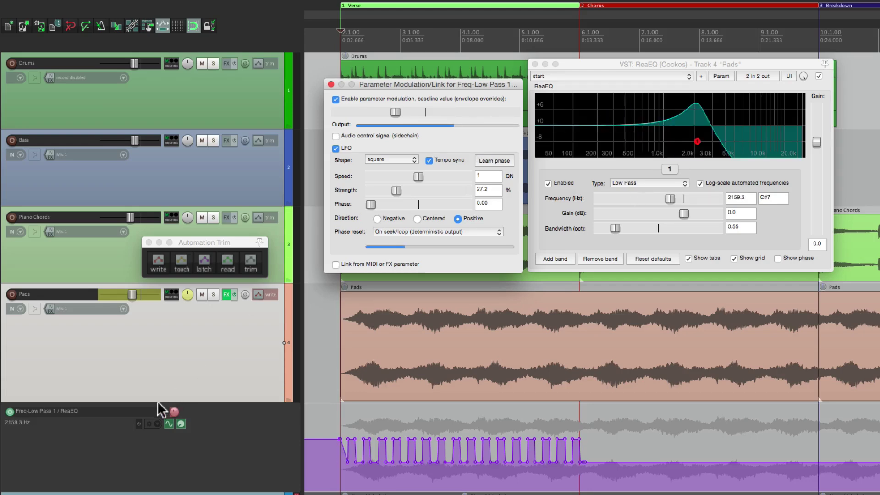
Bypass the recorded envelope, switch Pads to trim/read, and audition while lowering the baseline
click(138, 423)
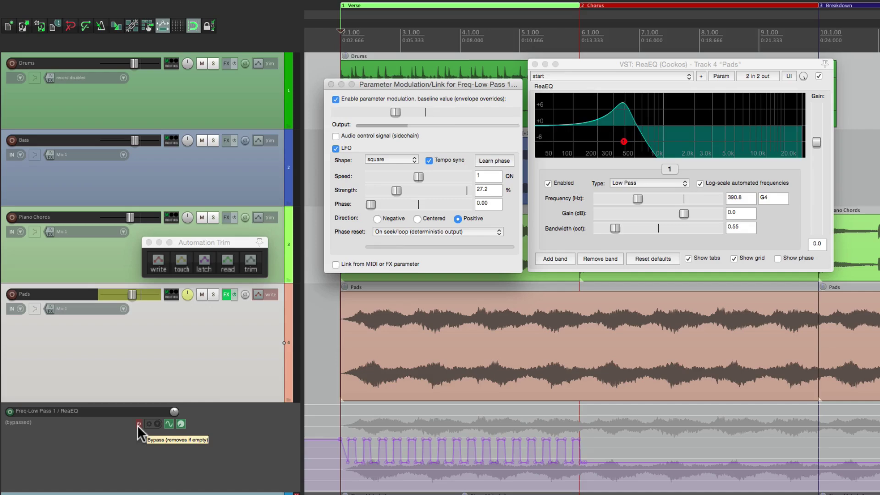
click(250, 265)
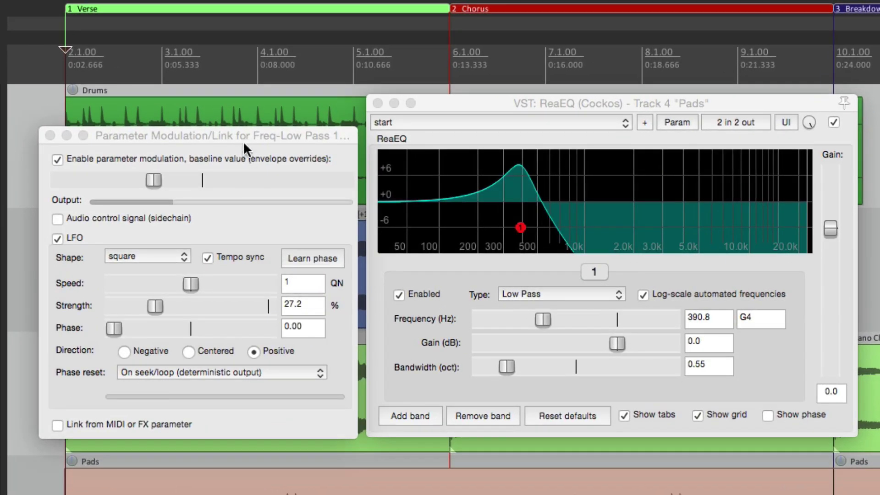
click(240, 131)
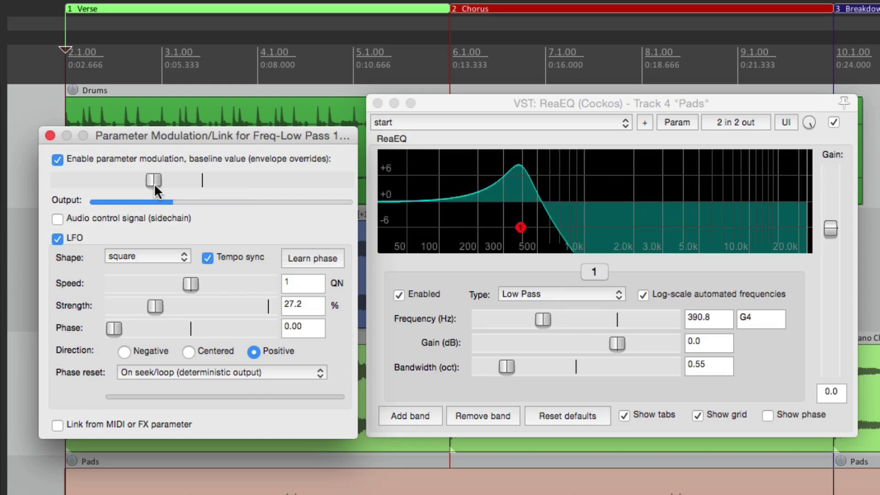
key(space)
mouse_move(154, 181)
mouse_down()
mouse_move(98, 177)
mouse_move(188, 170)
mouse_move(95, 172)
mouse_move(166, 170)
mouse_up()
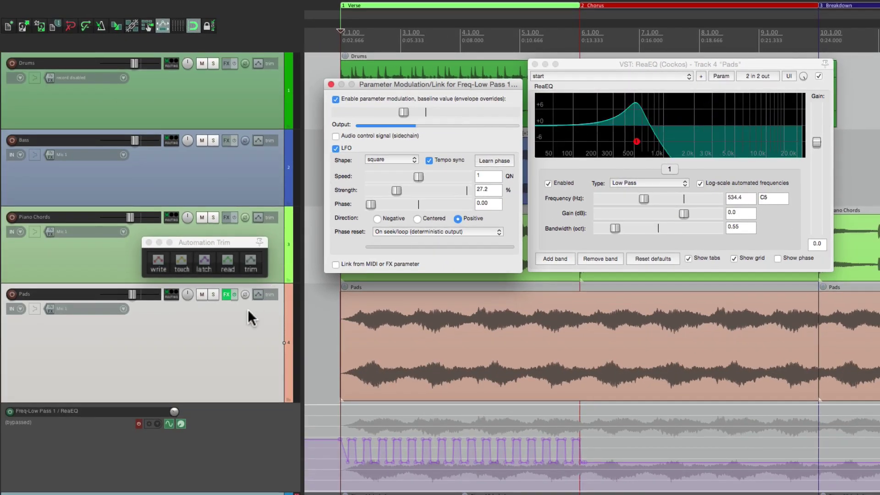
Return to Write mode, unbypass the envelope, and re-record the square LFO with a lower baseline
click(158, 261)
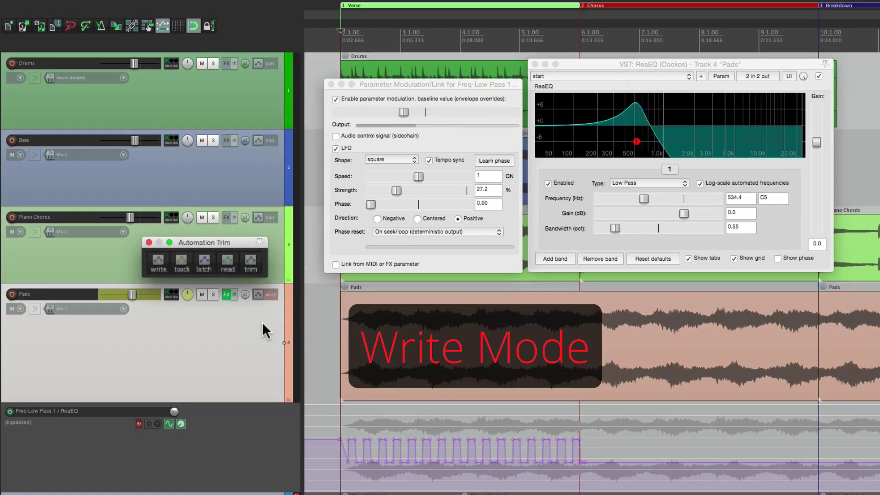
click(137, 424)
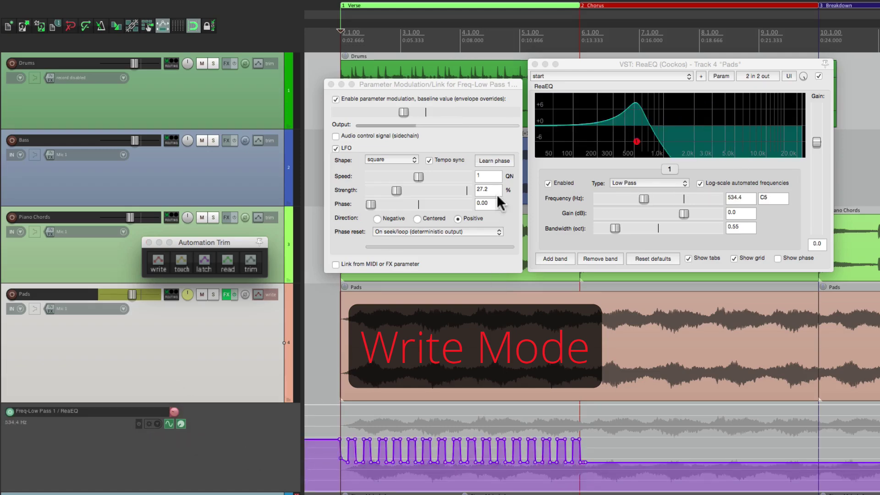
click(414, 84)
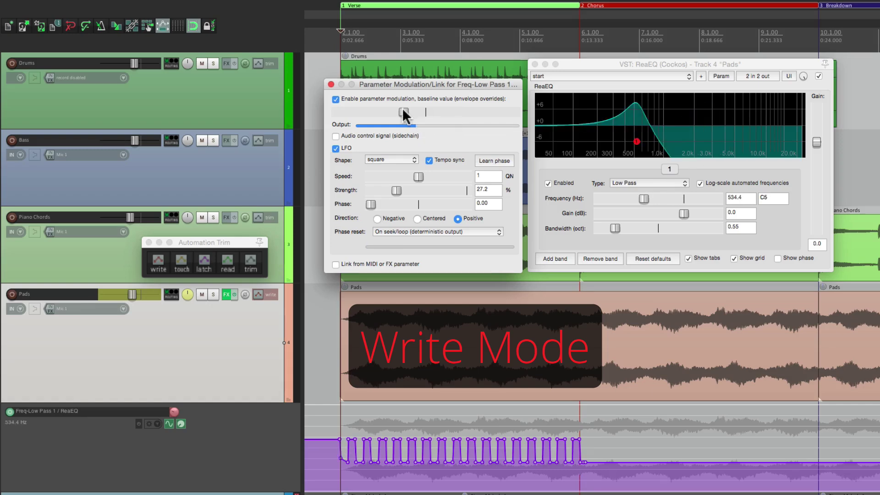
drag(403, 112, 398, 130)
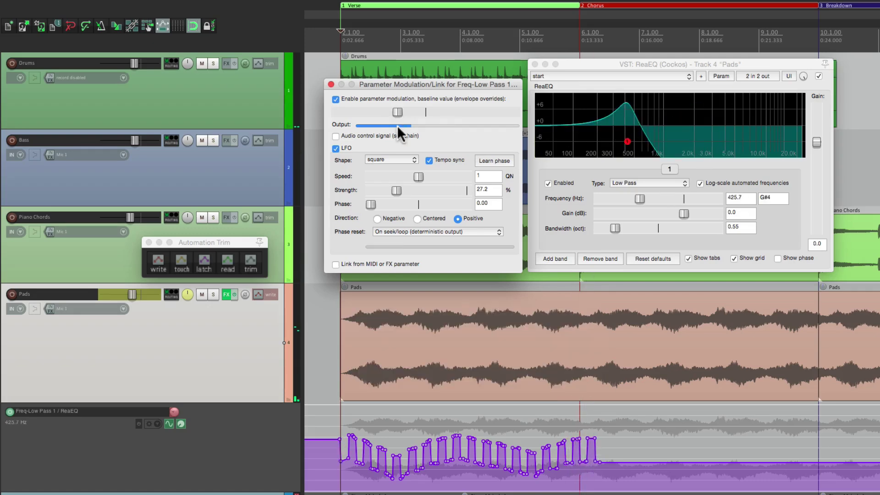
Disable the LFO, set Pads to trim/read, audition the envelope, then place the cursor at Chorus 6.1.00
click(335, 148)
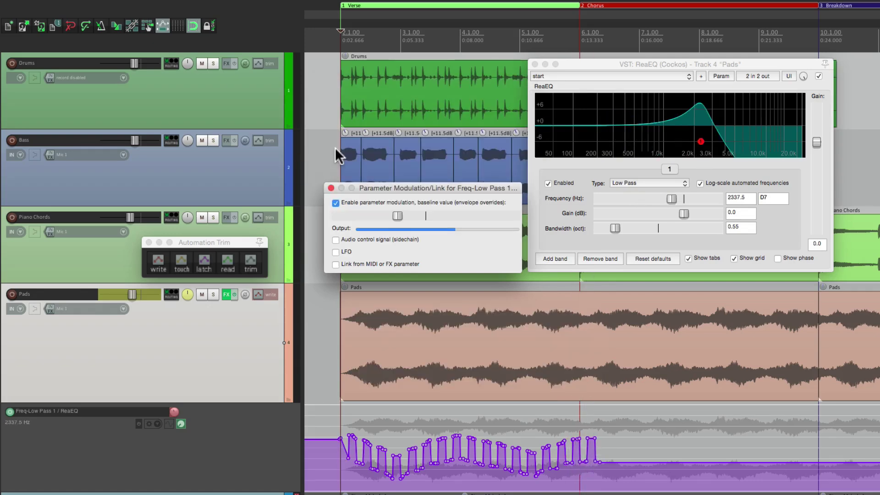
click(251, 264)
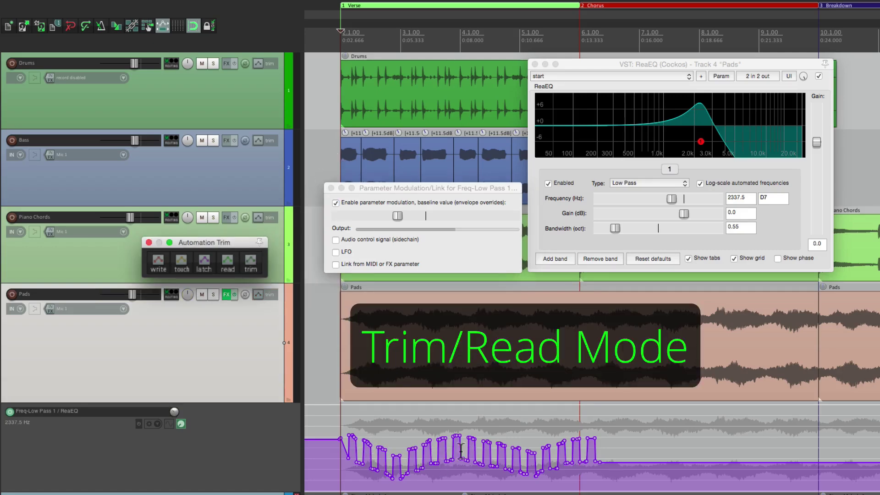
key(space)
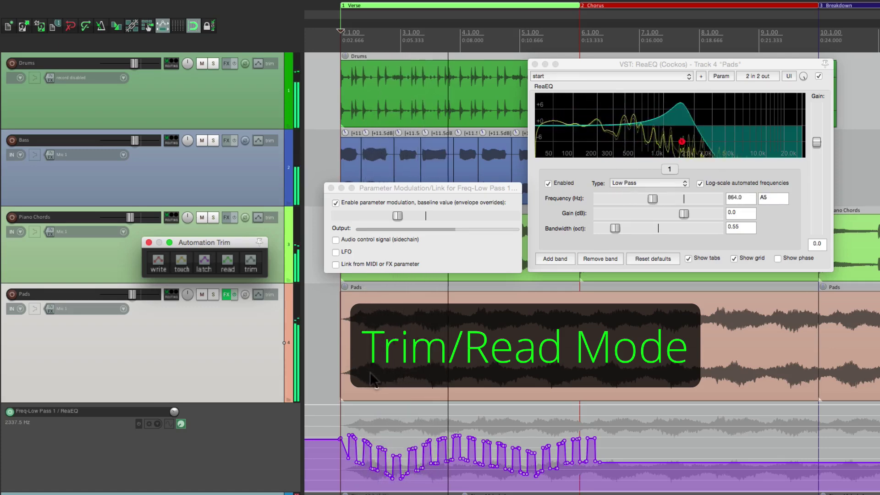
key(space)
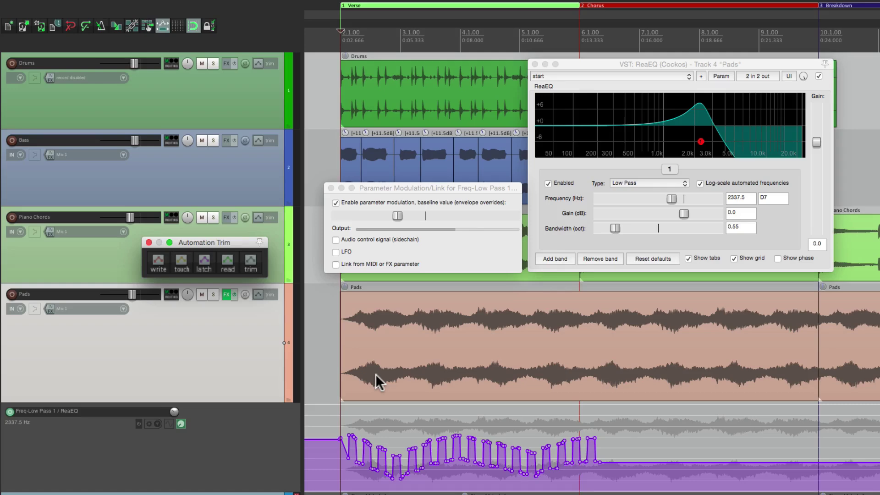
scroll(461, 389, right, 2)
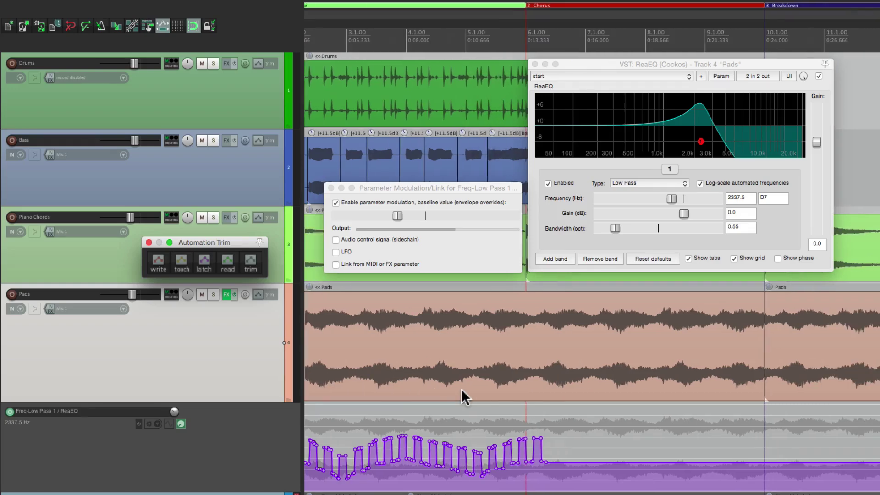
click(525, 417)
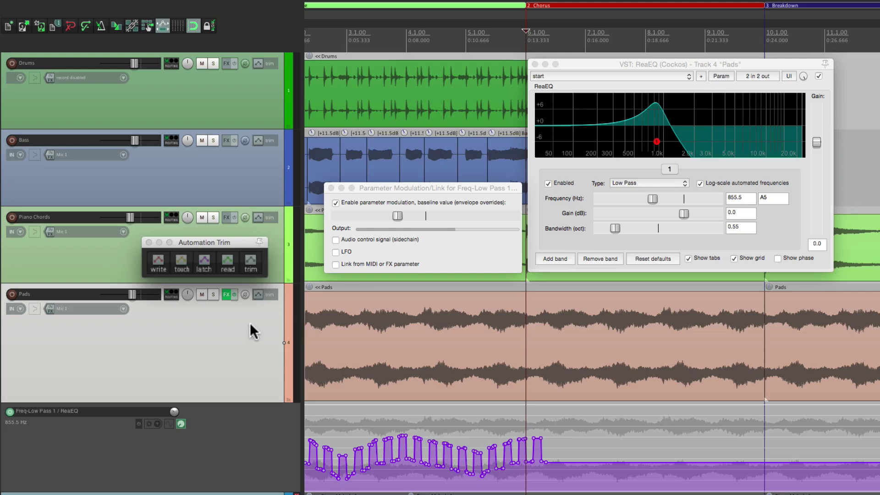
Bypass the envelope and re-enable the LFO as a sine at .75 QN
click(139, 423)
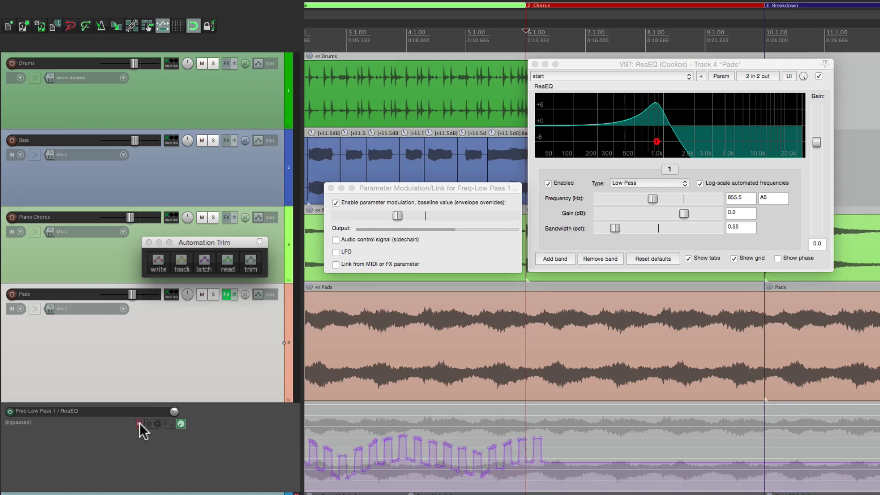
click(335, 251)
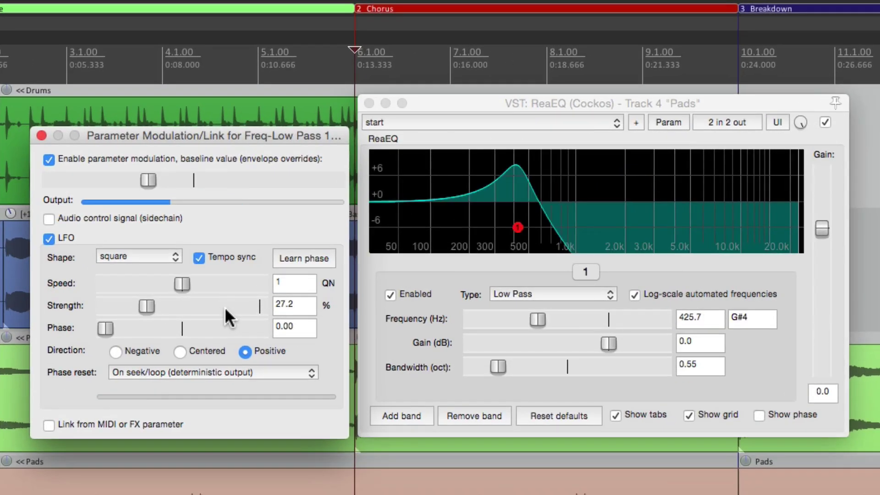
click(153, 255)
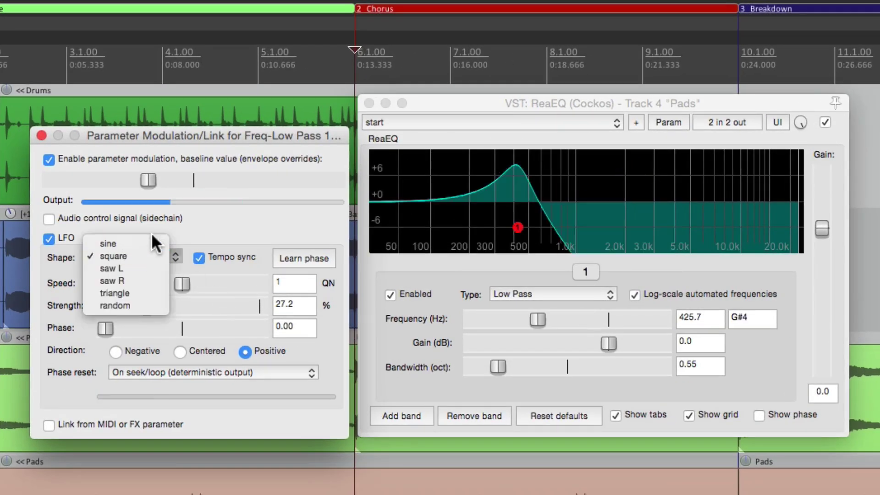
click(152, 238)
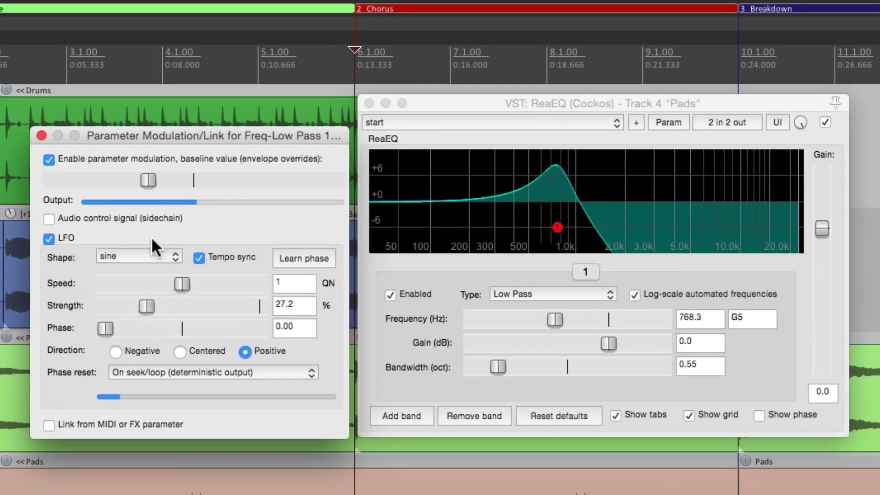
double_click(295, 281)
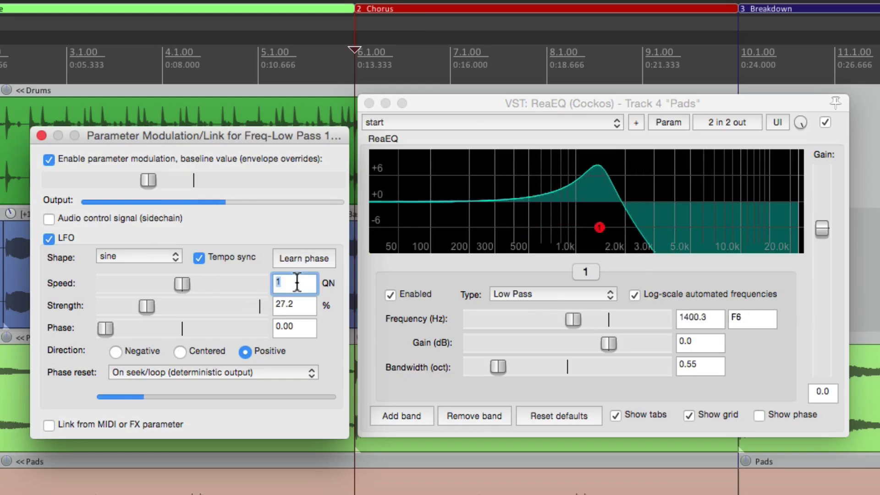
text(.75)
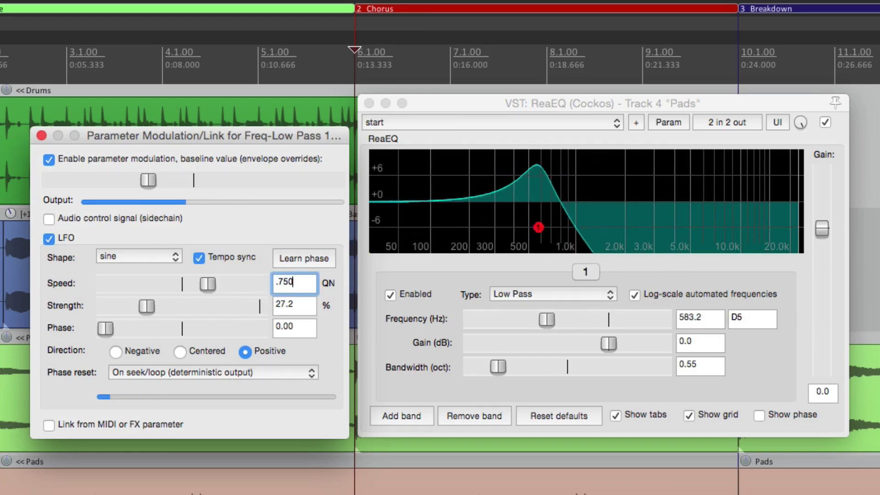
key(Return)
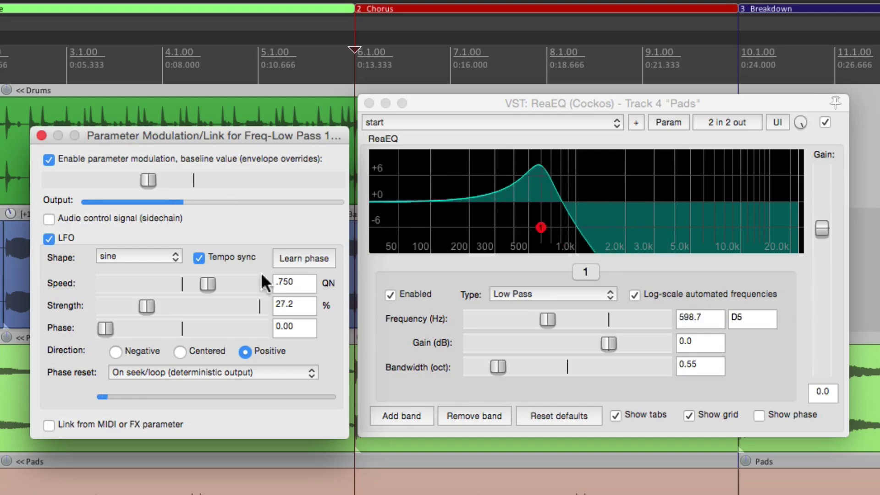
Audition the sine LFO, shifting its phase to 0.11 and lowering the baseline cutoff
key(space)
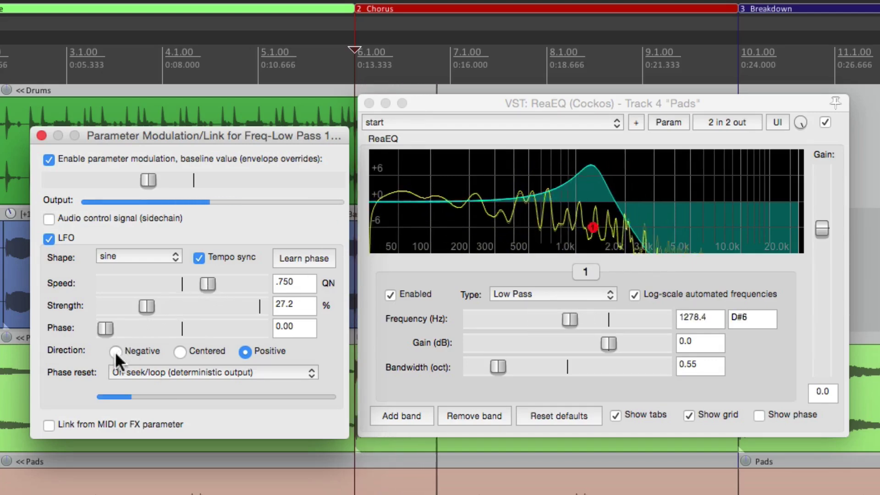
drag(102, 333, 120, 329)
drag(146, 181, 122, 181)
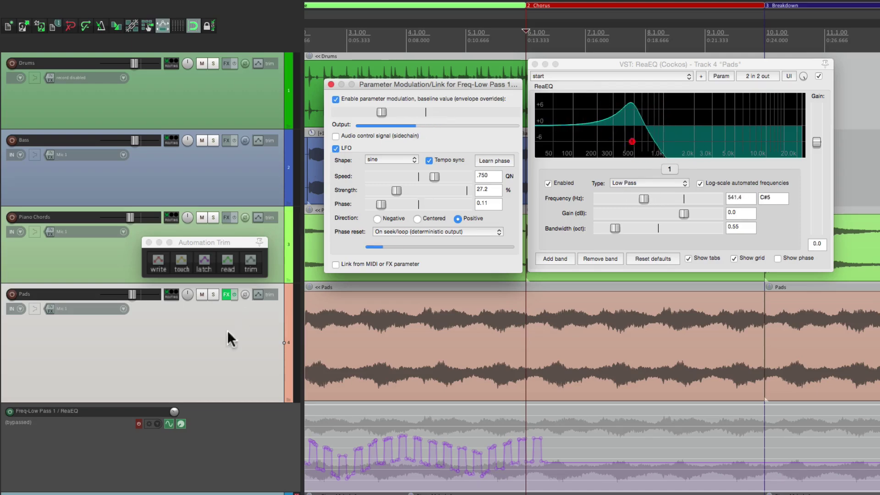
Unbypass the envelope, switch to Write, and record the sine LFO across the Chorus with a lowered baseline
click(138, 422)
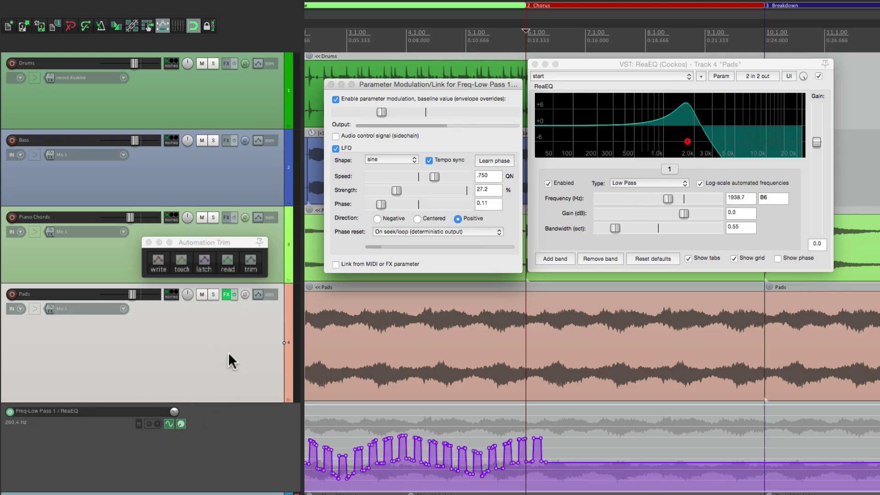
click(158, 261)
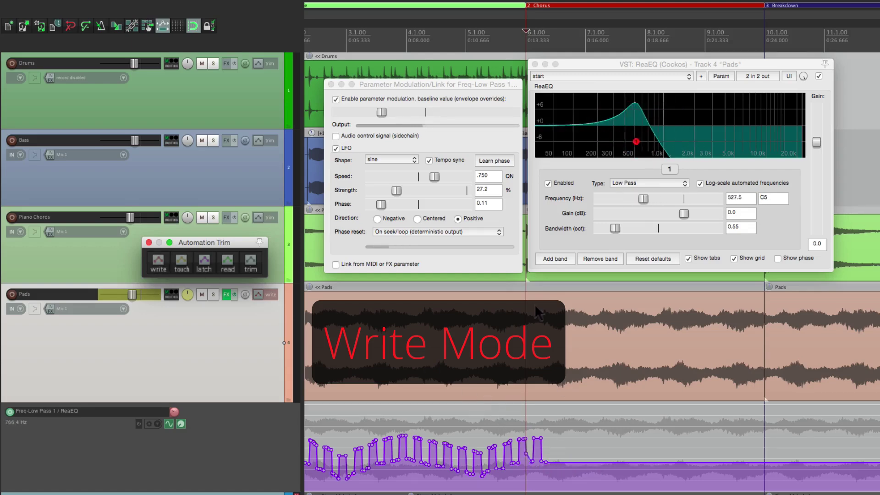
click(444, 81)
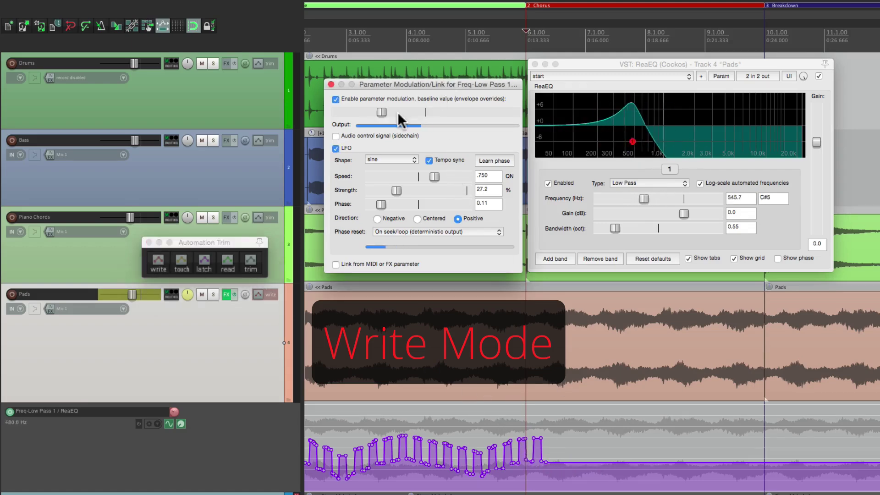
key(space)
mouse_move(381, 112)
mouse_down()
mouse_move(370, 111)
mouse_move(403, 111)
mouse_move(360, 112)
mouse_move(396, 108)
mouse_up()
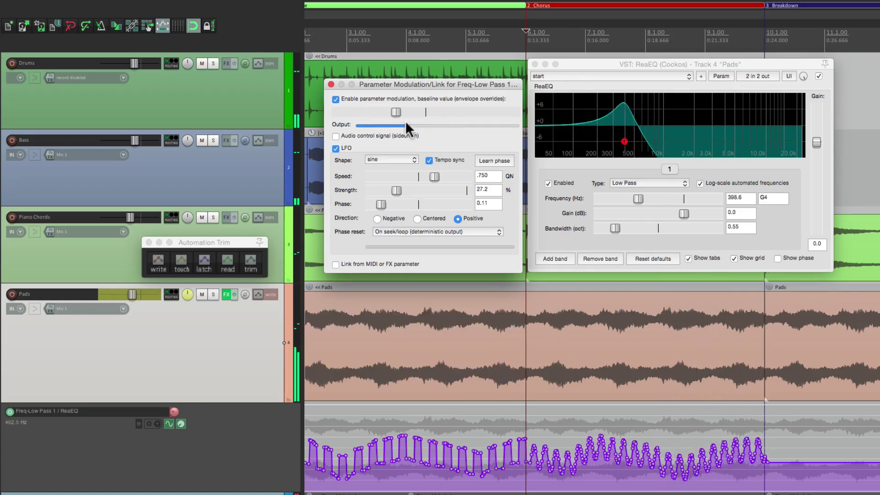
Turn the LFO off, return Pads to trim/read, and play the printed envelope from the Verse
click(337, 148)
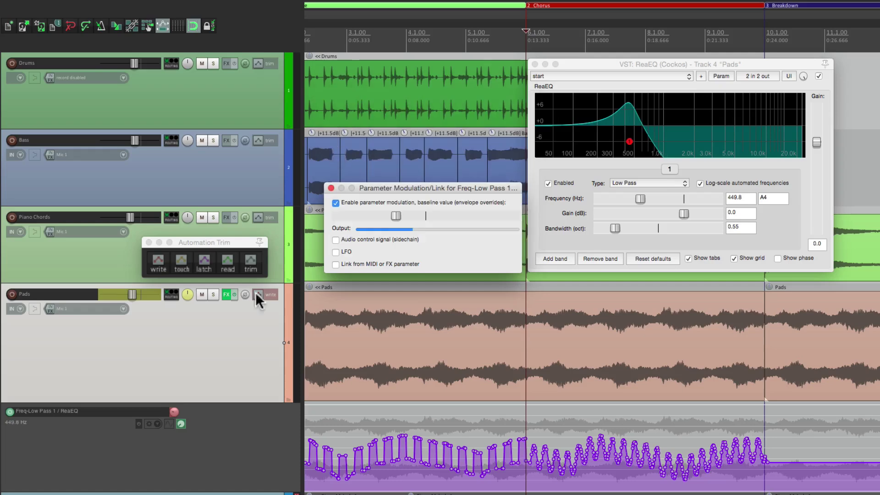
click(249, 264)
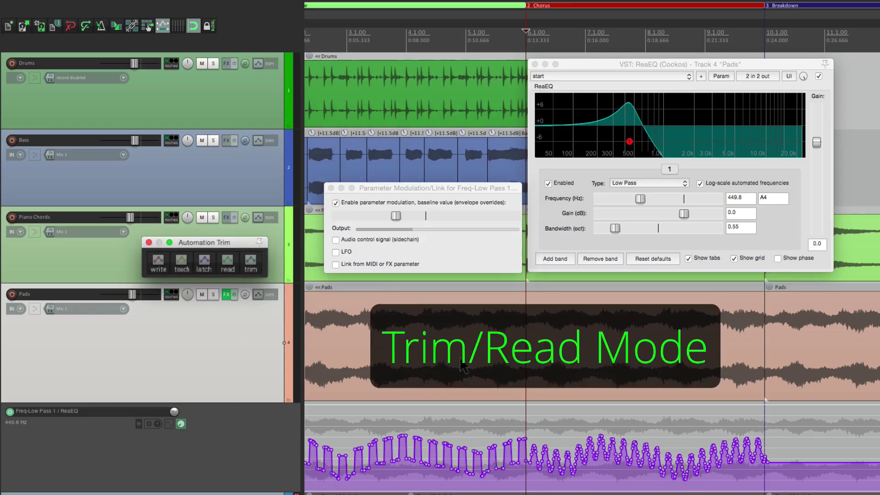
scroll(464, 365, left, 3)
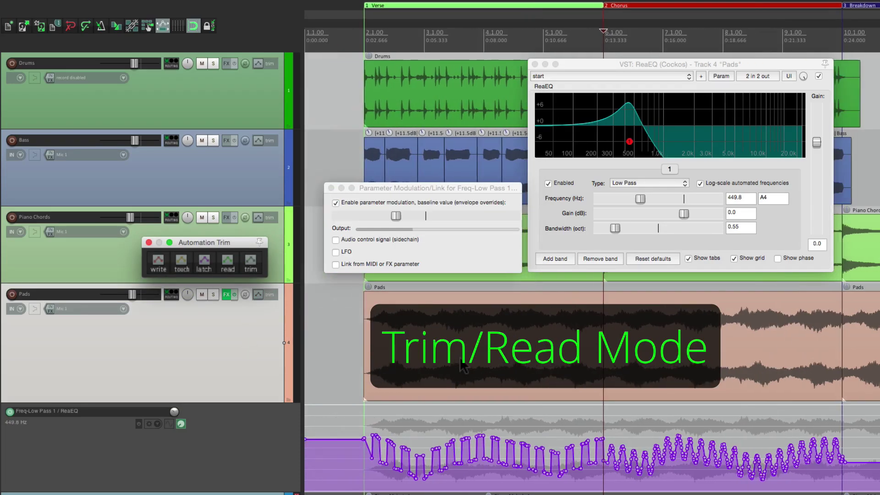
click(363, 426)
key(space)
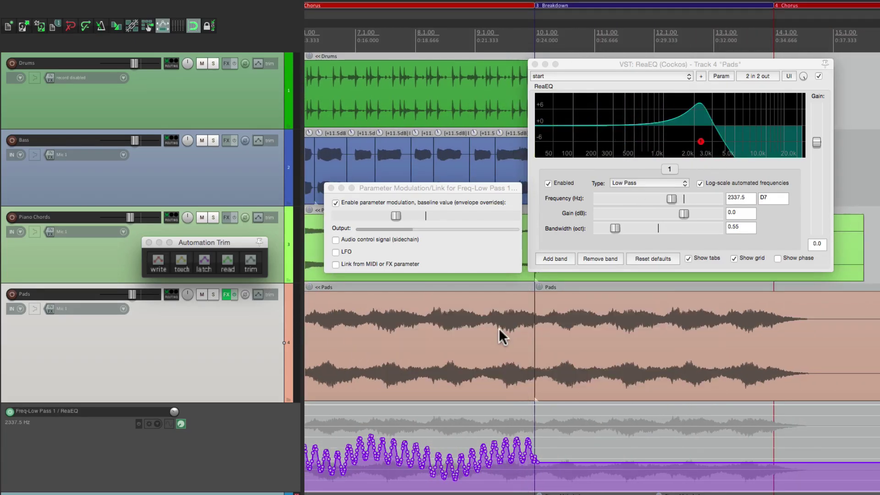
At the Breakdown start, bypass the low-pass envelope and re-enable the LFO as a saw L wave
click(533, 422)
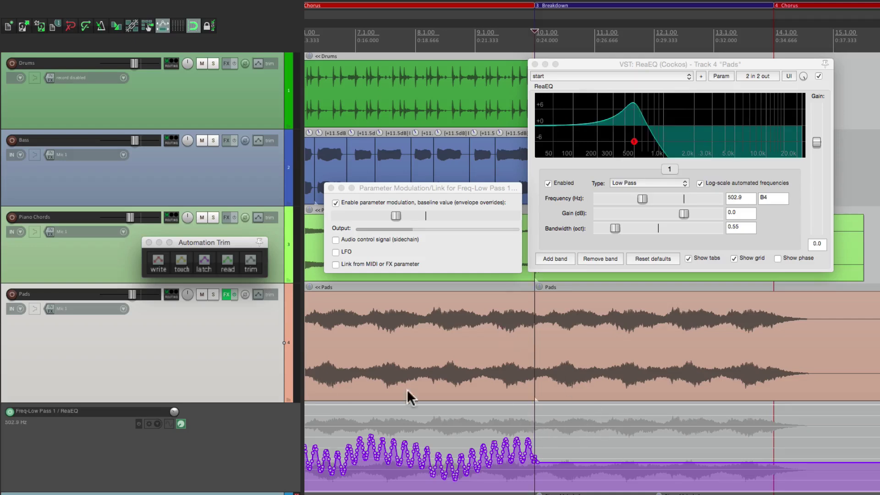
click(138, 423)
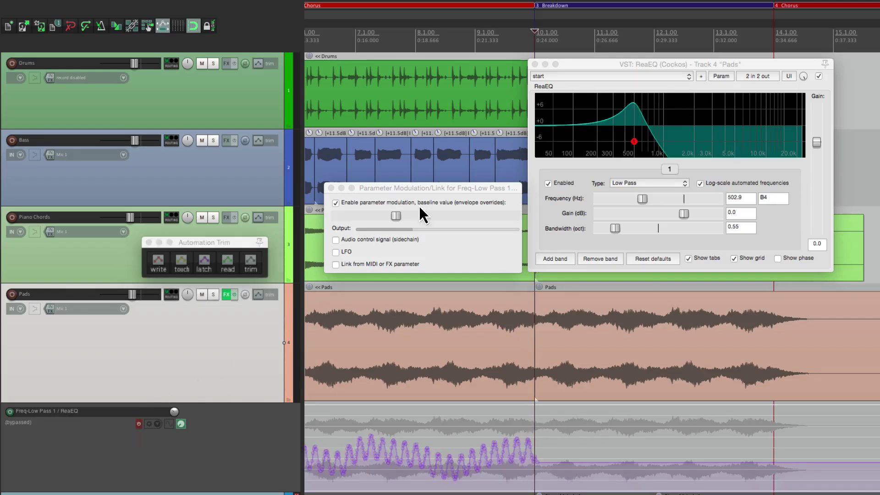
click(421, 215)
click(336, 252)
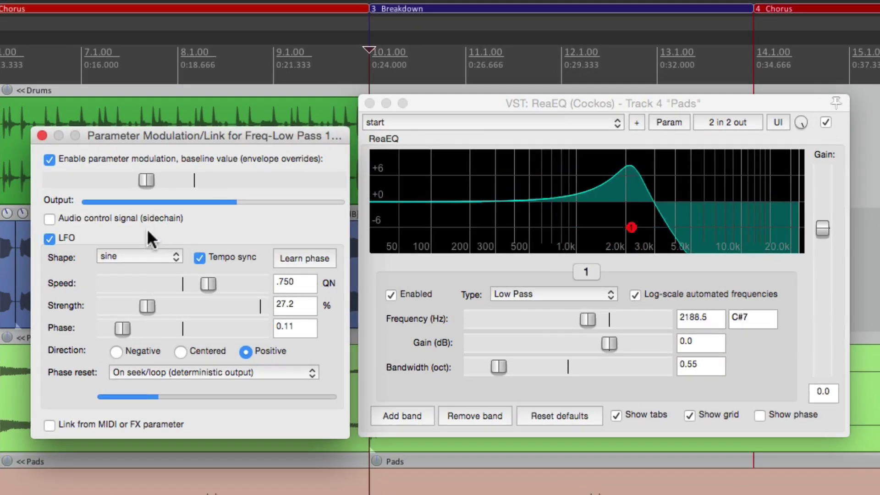
click(142, 254)
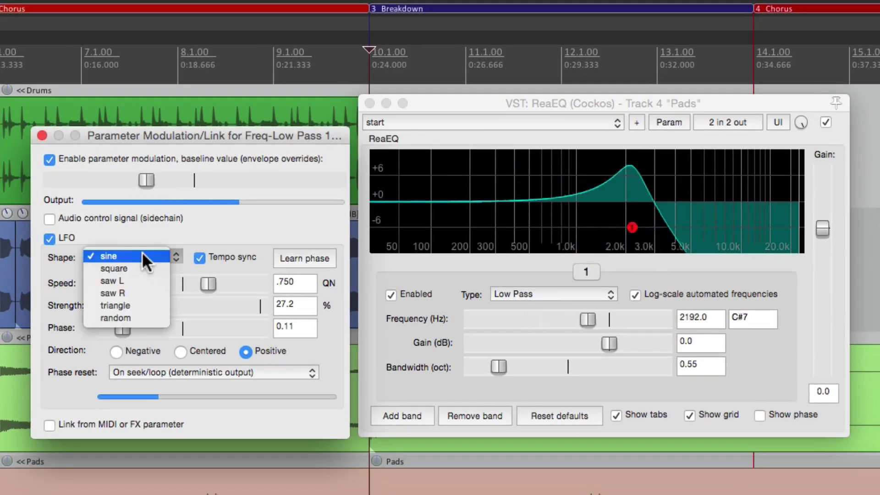
click(155, 281)
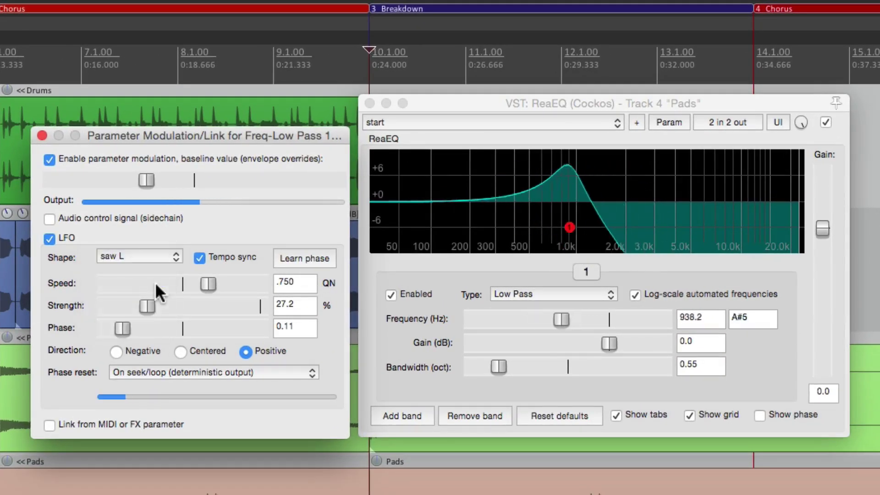
Set LFO speed to .5 and, while playing, adjust phase, baseline frequency and 17.5% strength
click(297, 280)
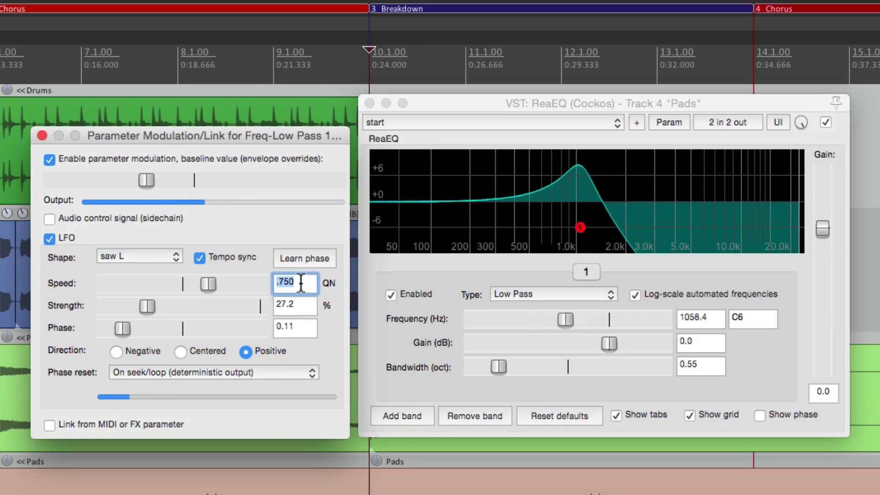
text(.5)
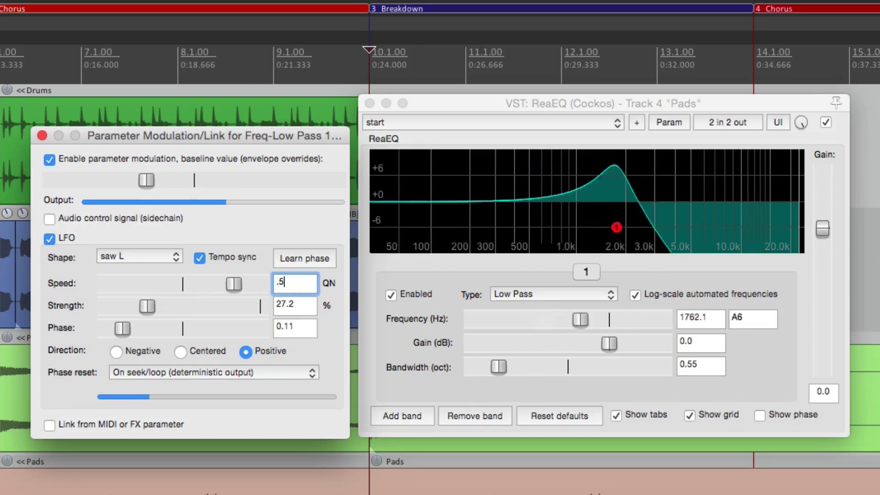
key(Return)
key(space)
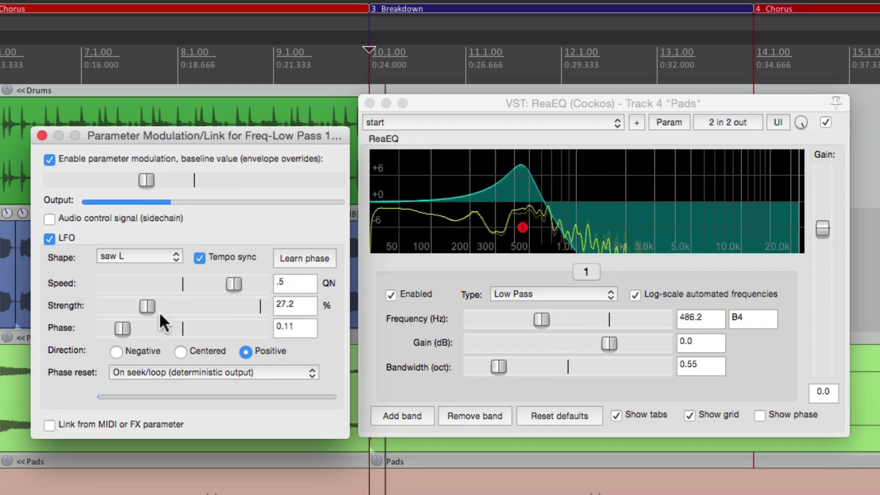
drag(123, 327, 120, 326)
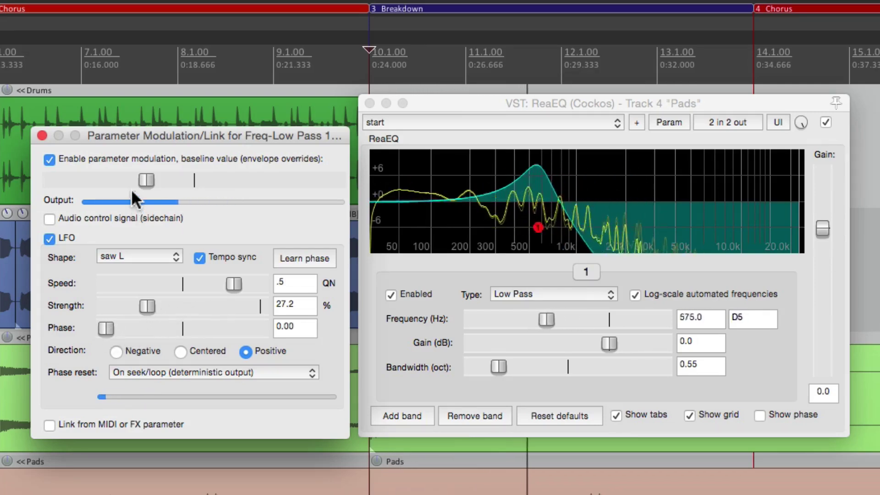
mouse_move(139, 183)
mouse_down()
mouse_move(122, 185)
mouse_move(133, 185)
mouse_up()
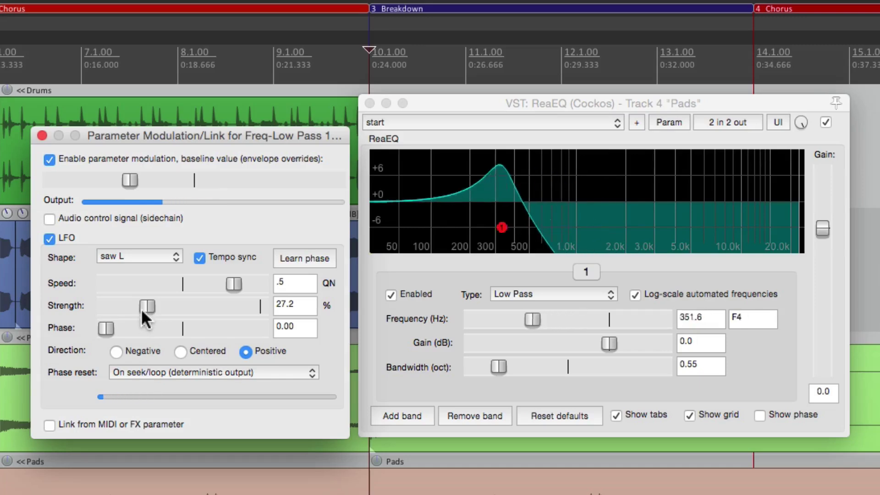
drag(144, 304, 130, 304)
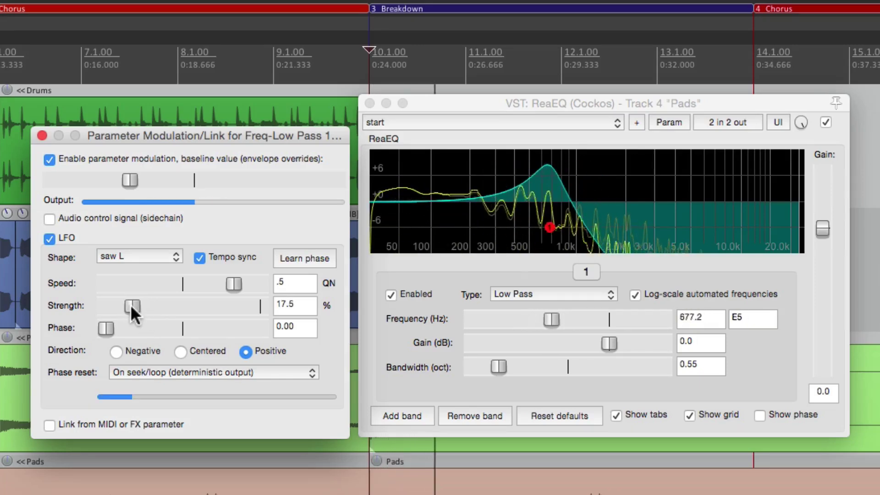
mouse_move(125, 180)
mouse_down()
mouse_move(153, 181)
mouse_move(126, 183)
mouse_up()
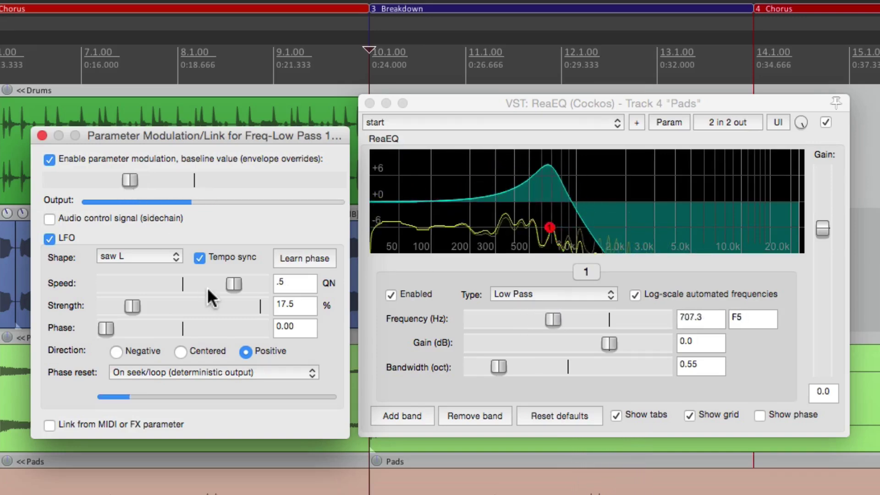
Change the LFO speed to .25 QN and raise the baseline filter frequency
double_click(298, 282)
text(.)
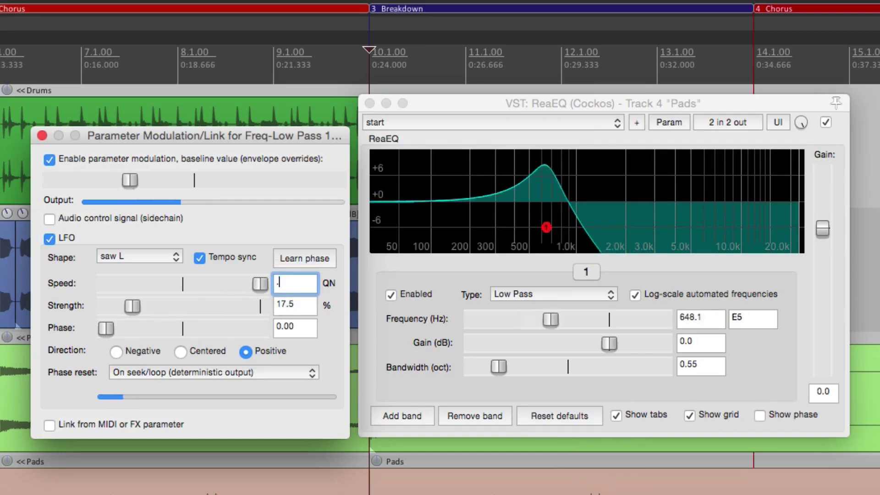
key(Return)
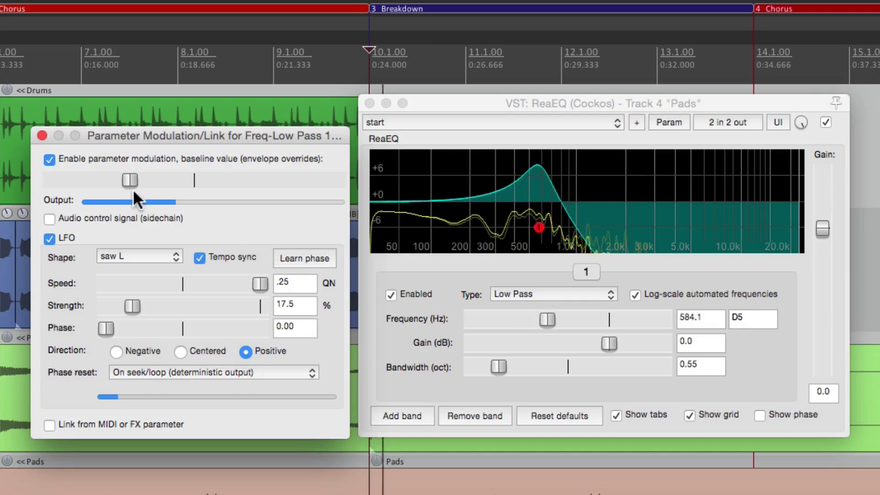
mouse_move(129, 180)
mouse_down()
mouse_move(152, 180)
mouse_move(131, 182)
mouse_move(141, 181)
mouse_up()
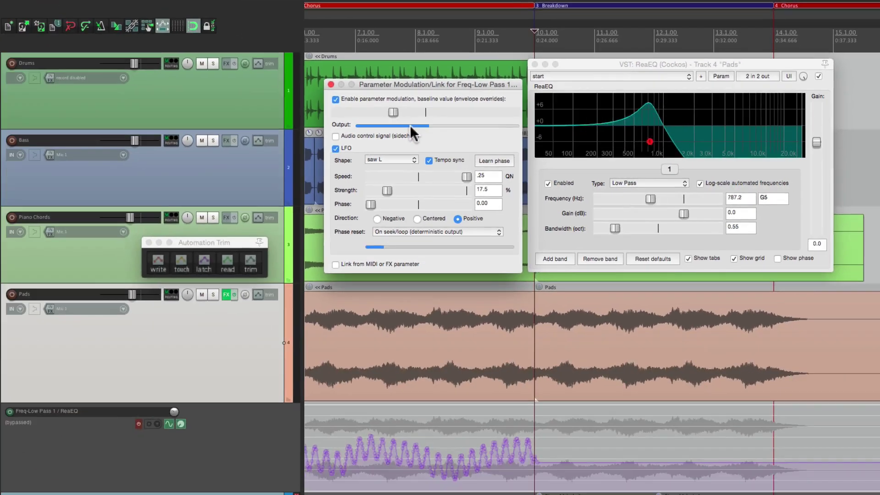
Write-record the saw LFO into the un-bypassed Freq-Low Pass envelope, raising strength to 29.2%
click(156, 262)
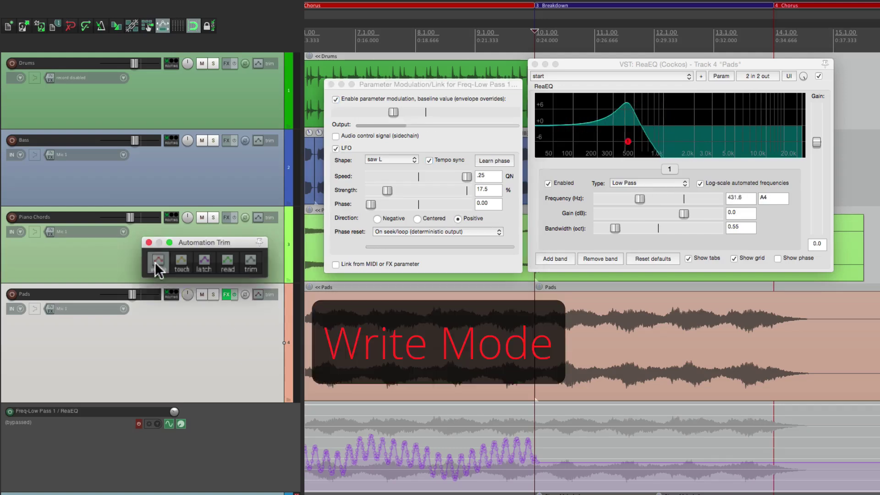
click(137, 424)
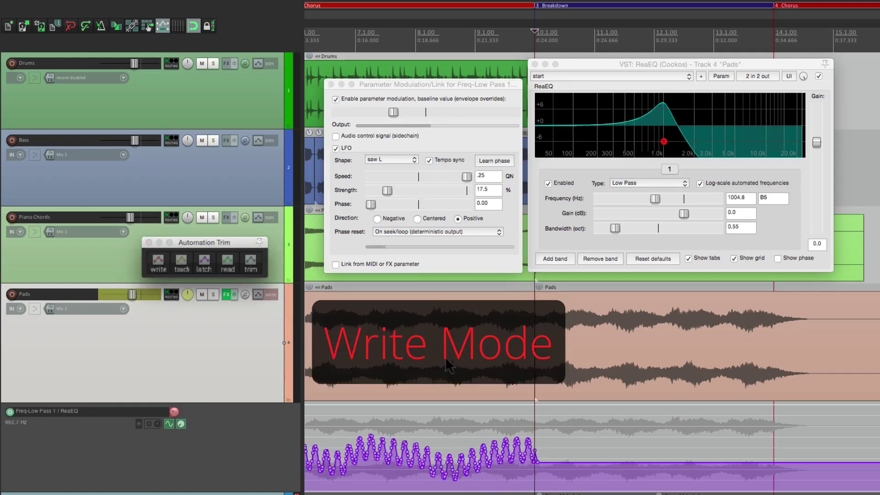
click(439, 85)
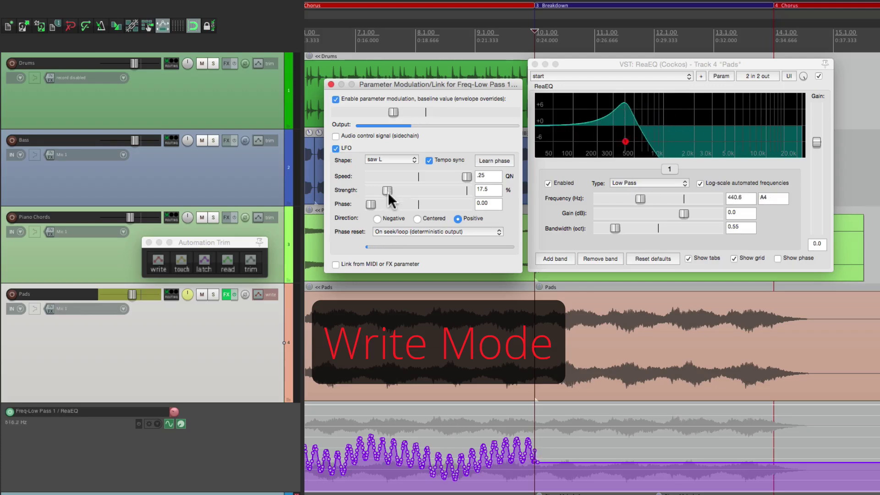
mouse_move(388, 195)
mouse_down()
mouse_move(399, 187)
mouse_move(384, 187)
mouse_move(398, 187)
mouse_up()
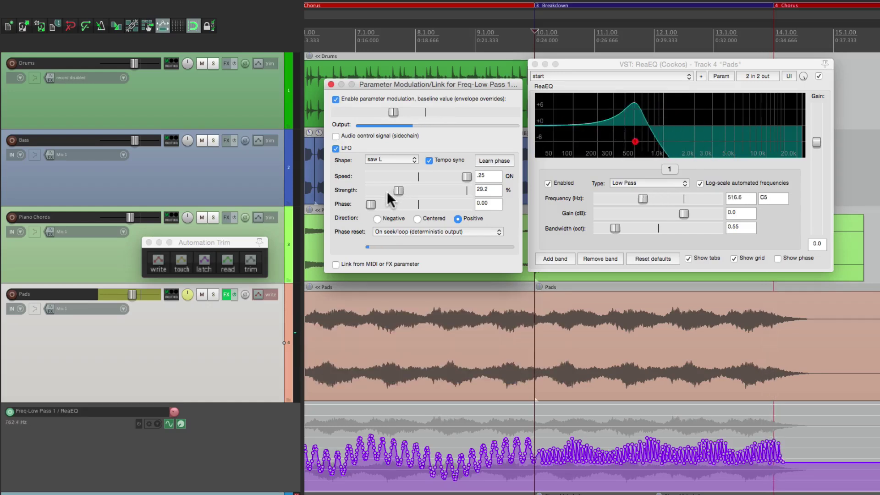
Disable the LFO, switch Pads to trim/read, and play back the recorded saw envelope
click(336, 149)
click(251, 262)
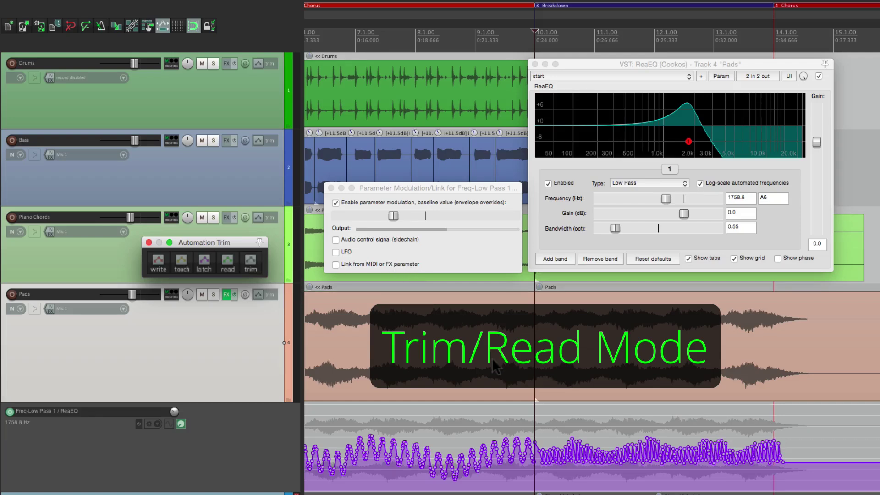
key(space)
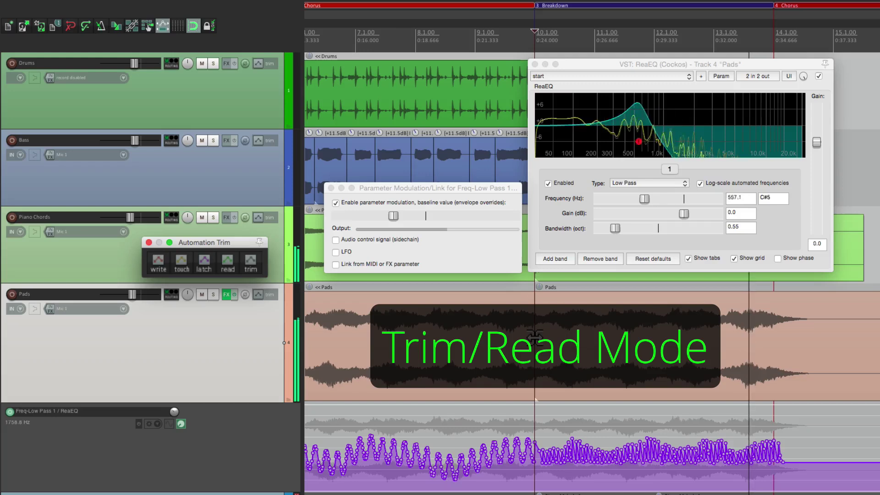
key(space)
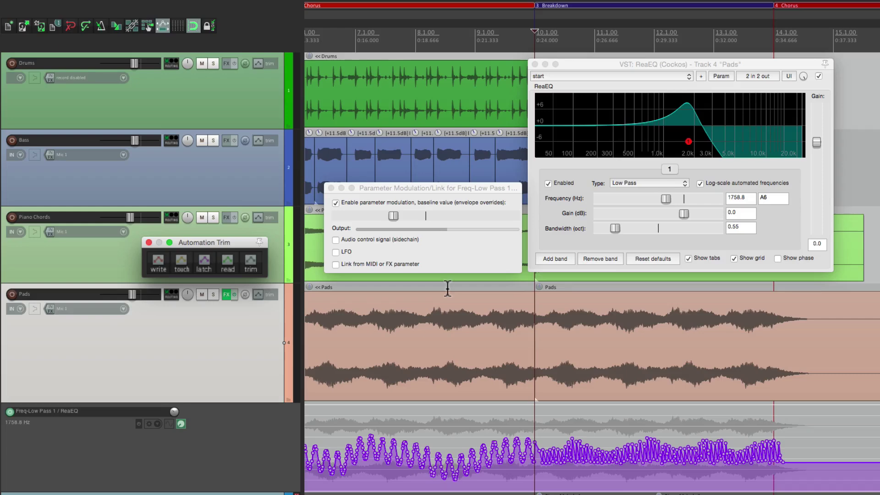
Bypass the low-pass envelope and re-enable the LFO at .5 QN speed
click(471, 187)
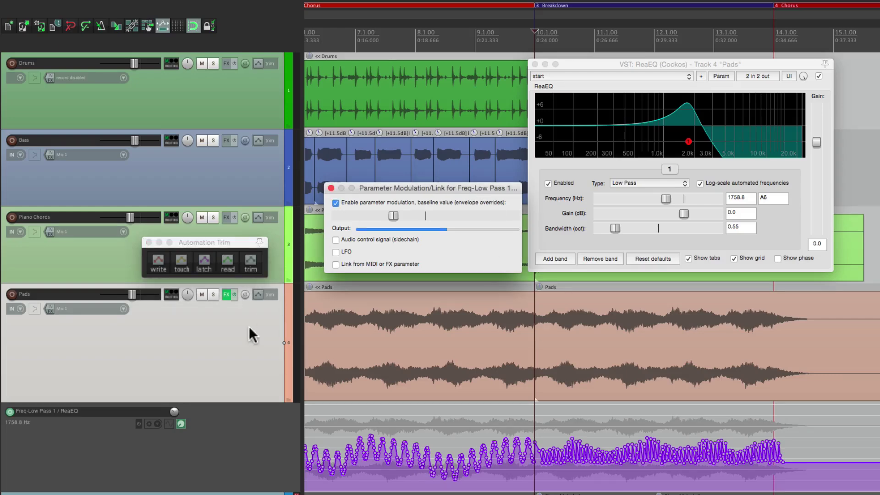
click(139, 423)
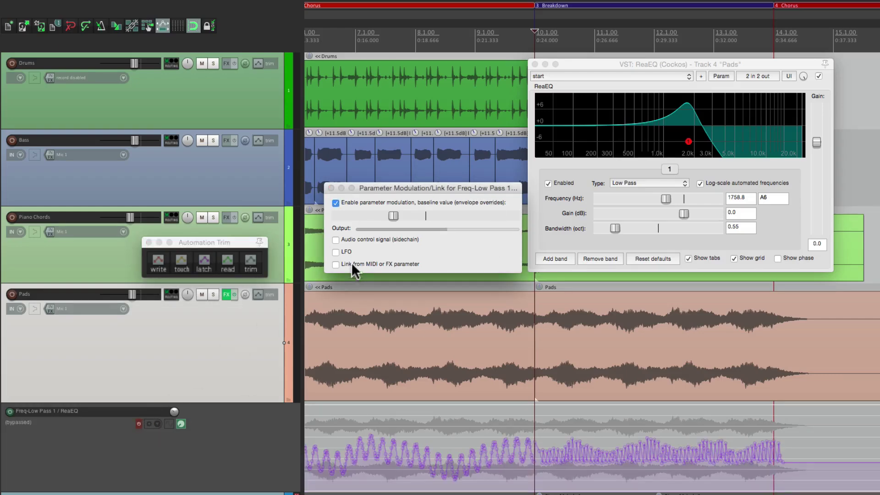
click(335, 253)
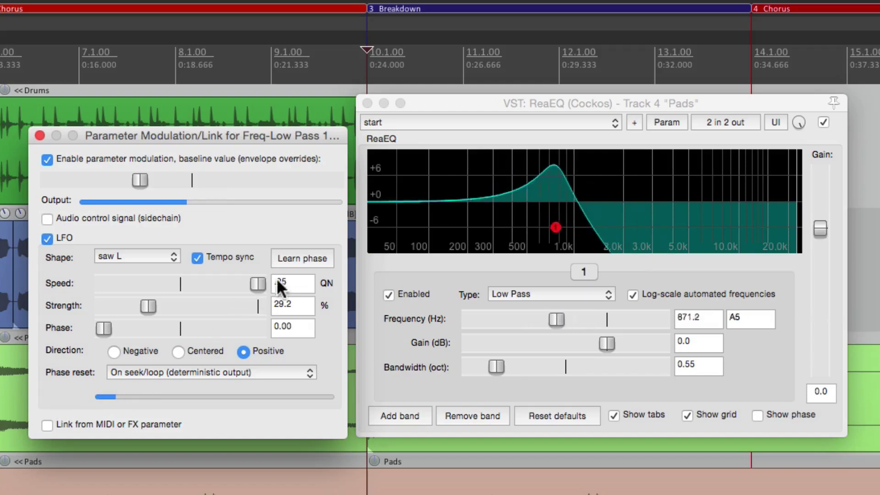
double_click(488, 175)
text(.5)
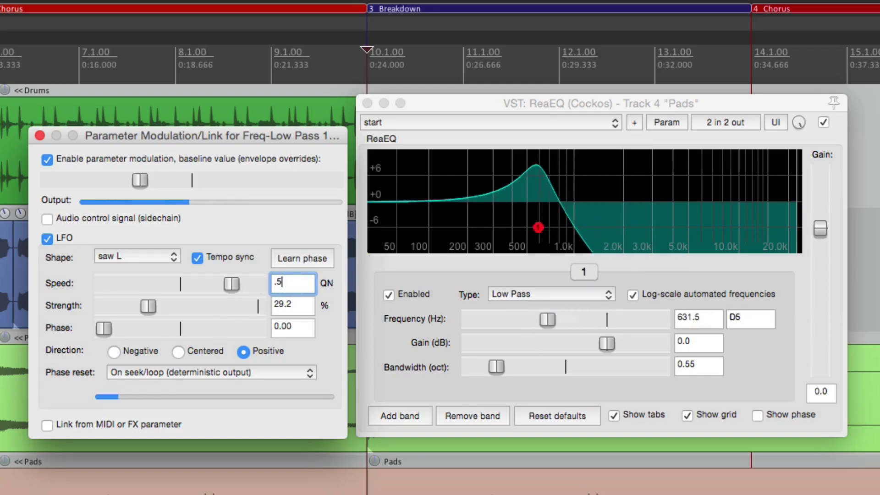
key(Return)
Make the LFO a saw R wave with 0.17 phase and a lower baseline frequency
click(132, 256)
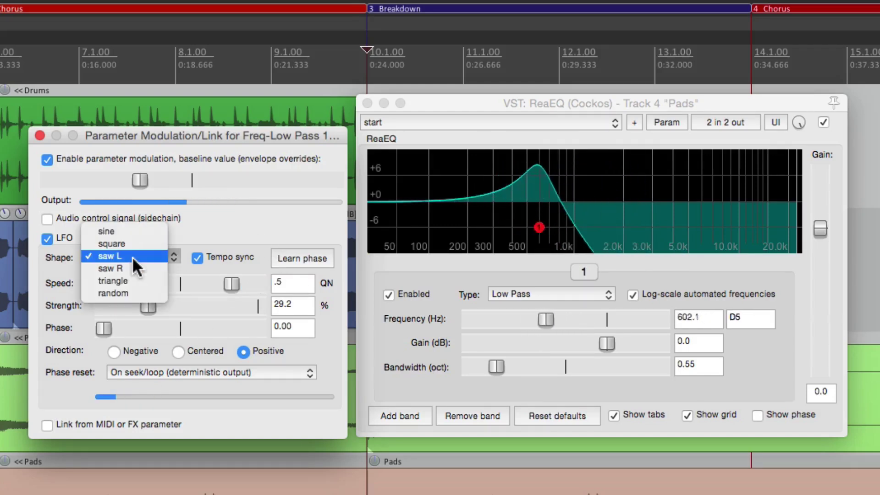
click(145, 267)
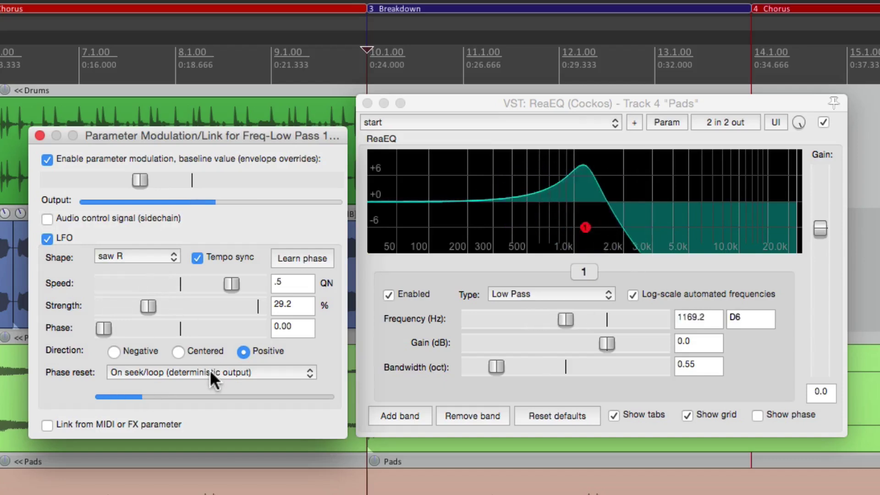
drag(106, 326, 126, 326)
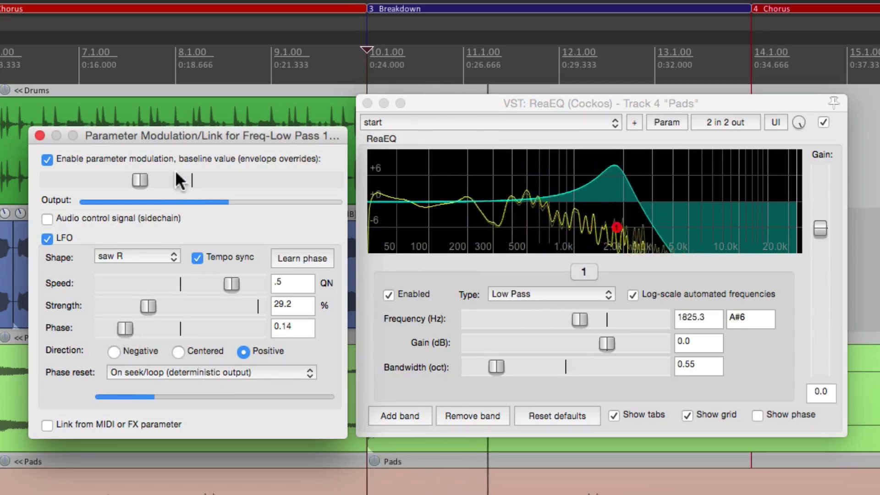
drag(141, 179, 127, 180)
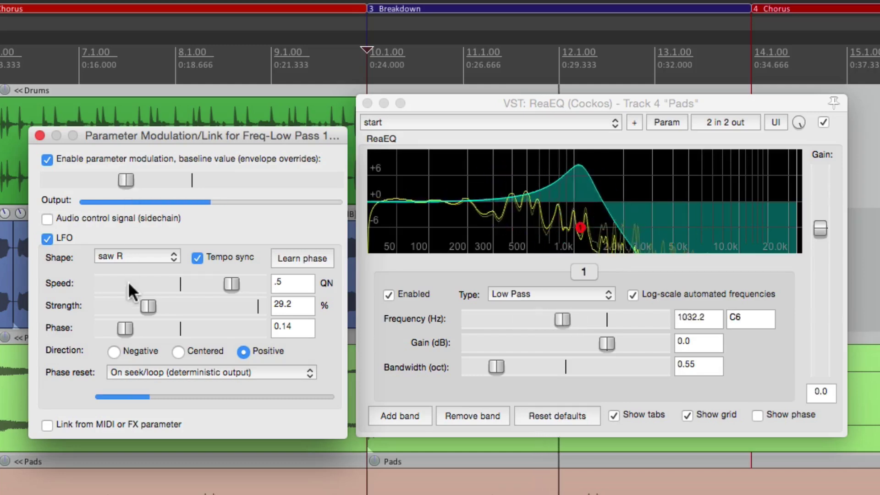
drag(122, 323, 125, 326)
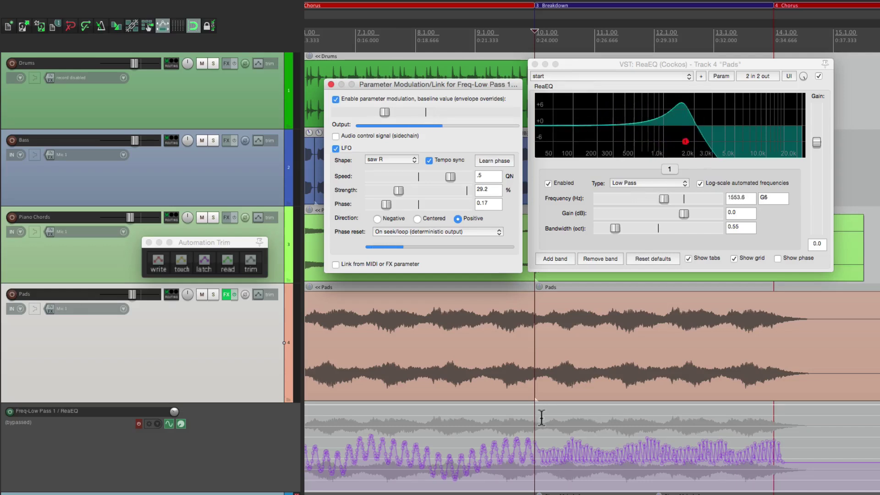
Un-bypass the envelope and record the saw R LFO sweep in write mode through the Breakdown
click(137, 423)
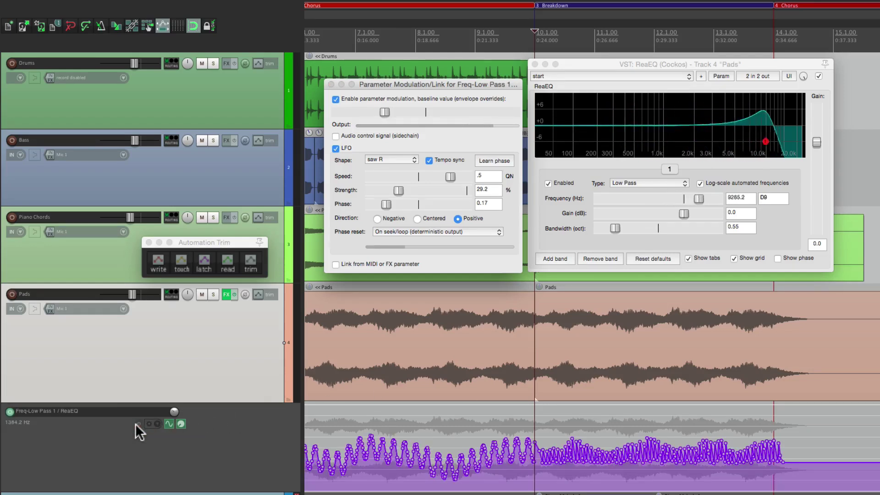
click(159, 263)
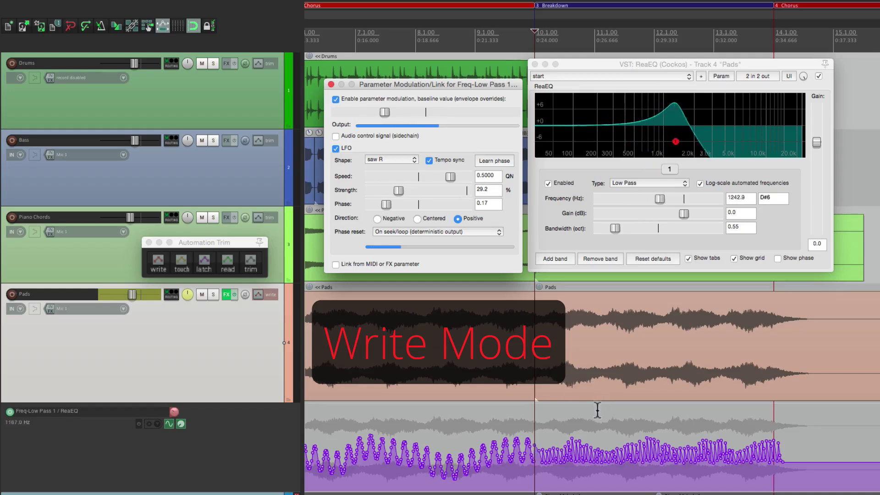
key(space)
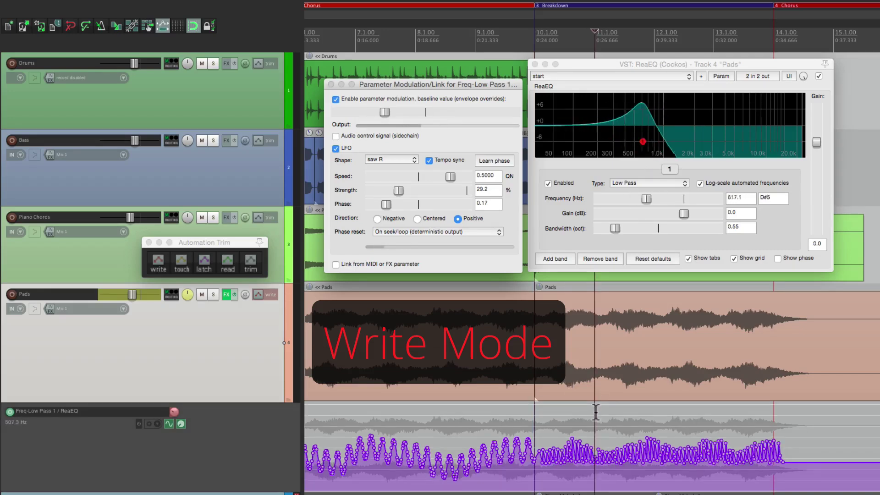
click(500, 268)
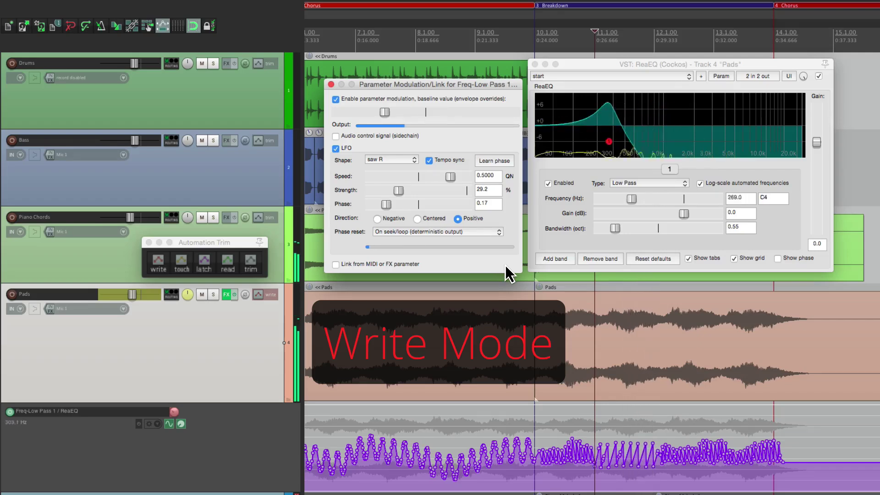
key(space)
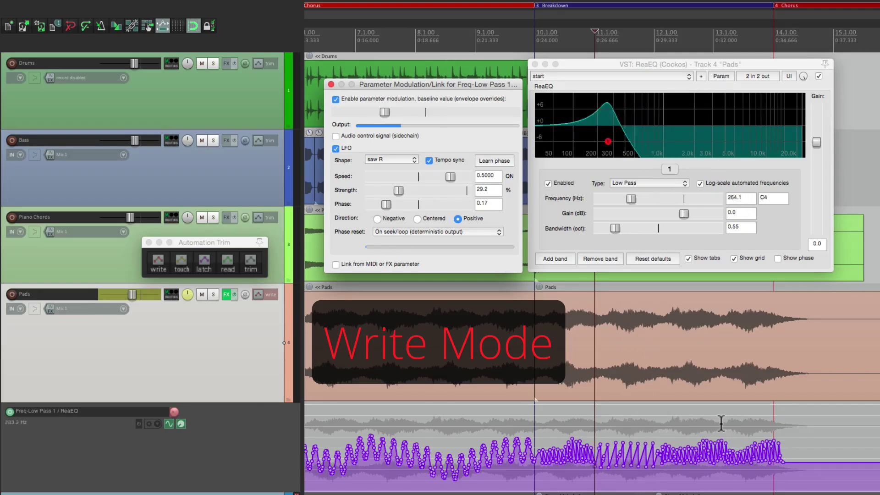
Audition the rewritten envelope from bar 13
click(713, 420)
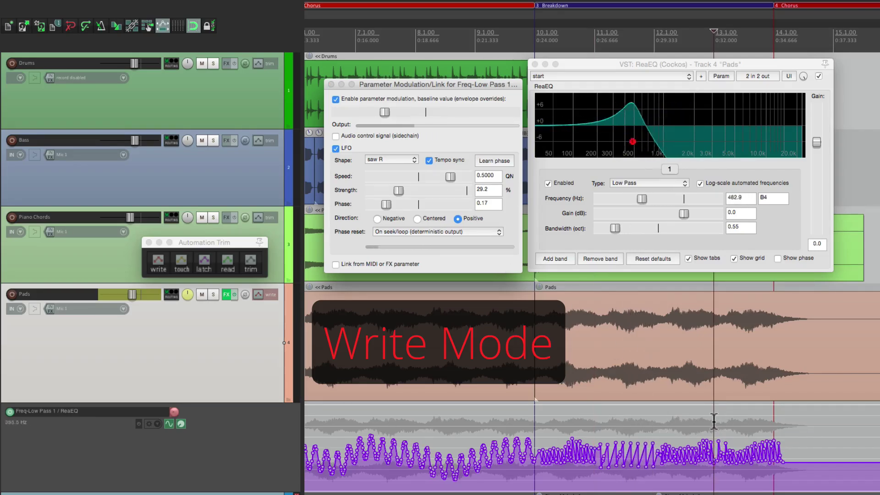
key(space)
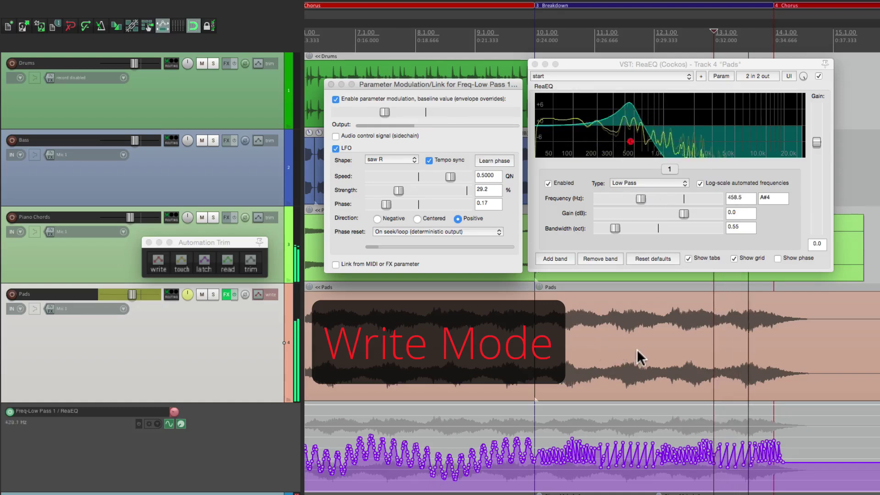
key(space)
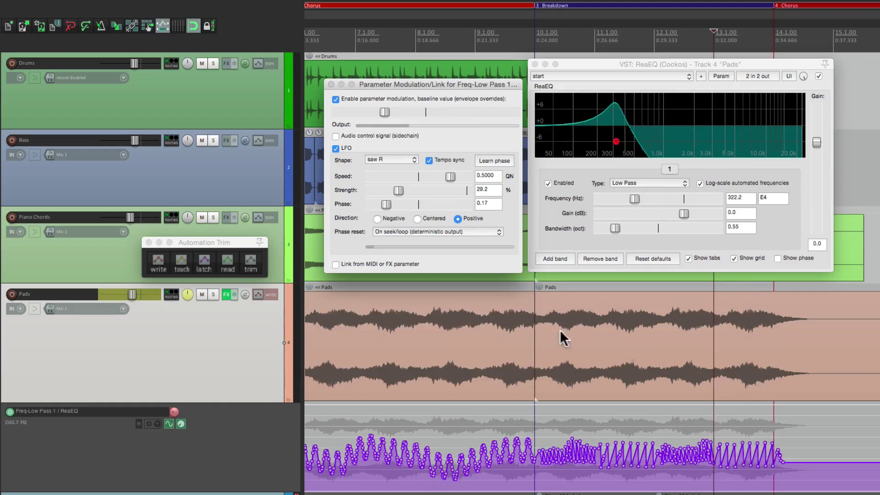
Return Pads to trim, turn the LFO off, and play the printed saw R envelope from bar 10.1
click(248, 267)
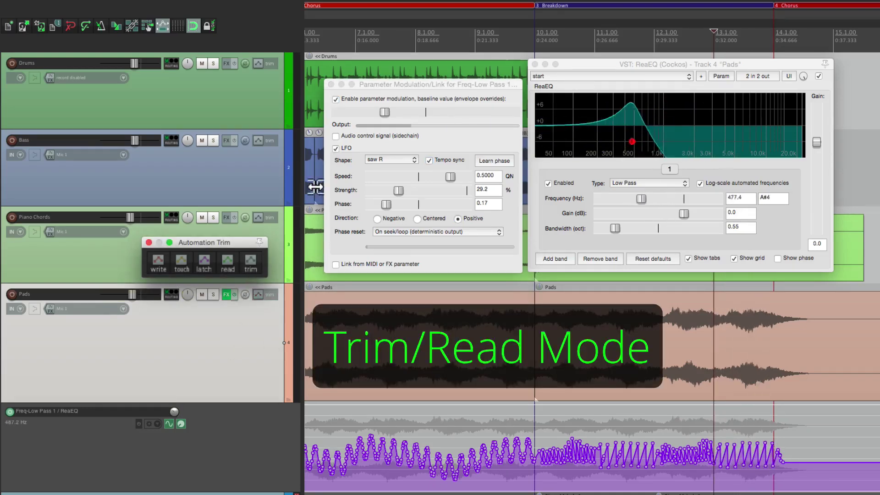
click(335, 148)
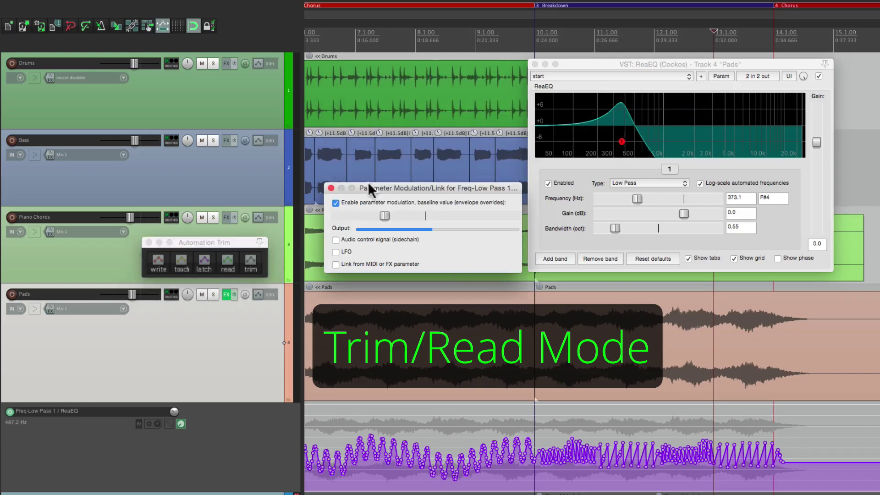
click(532, 425)
key(space)
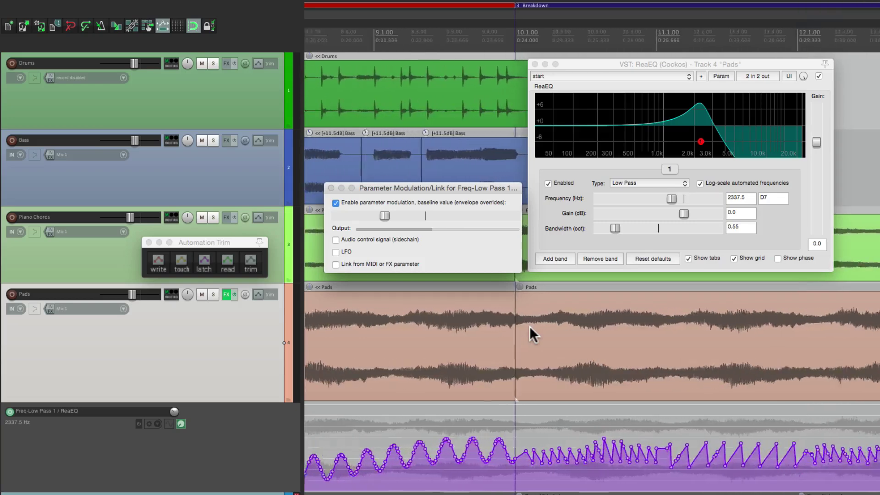
Freehand-draw a rising ramp at the Breakdown start of the low-pass envelope and audition it
scroll(529, 326, up, 5)
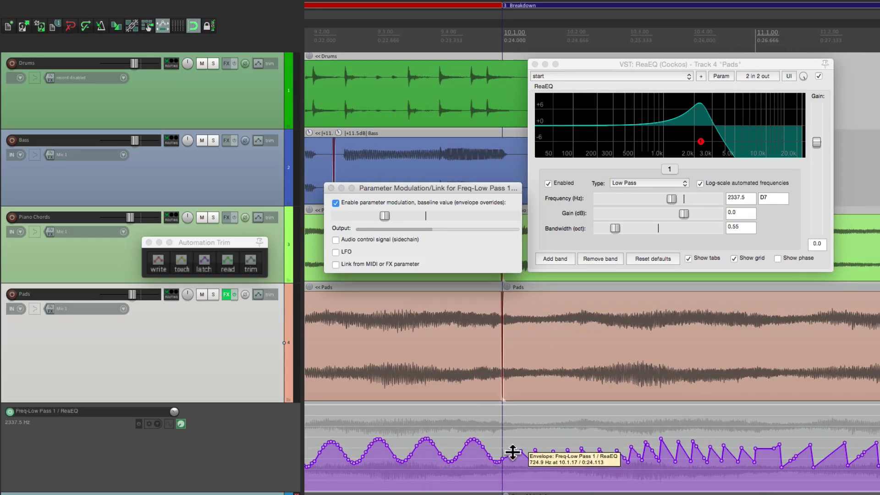
drag(501, 456, 584, 428)
key(space)
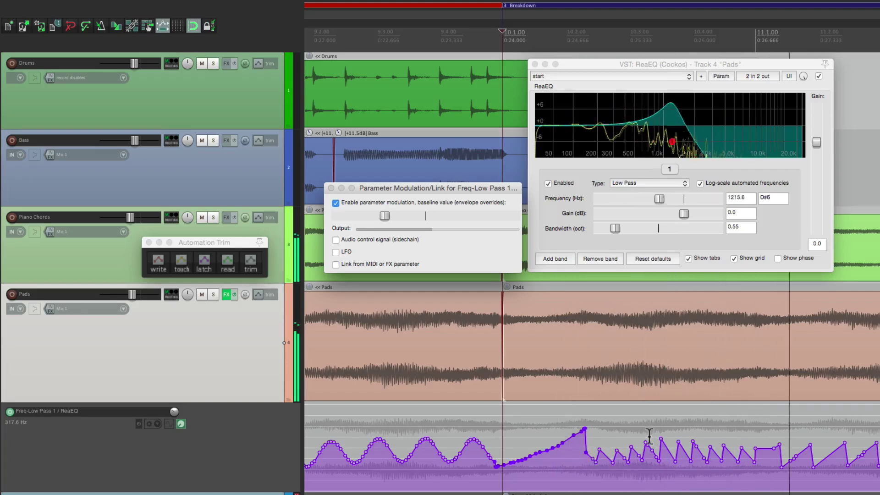
key(space)
Redraw a later envelope section as a falling ramp and audition it
mouse_move(777, 427)
mouse_down()
mouse_move(833, 446)
mouse_move(857, 466)
mouse_up()
key(space)
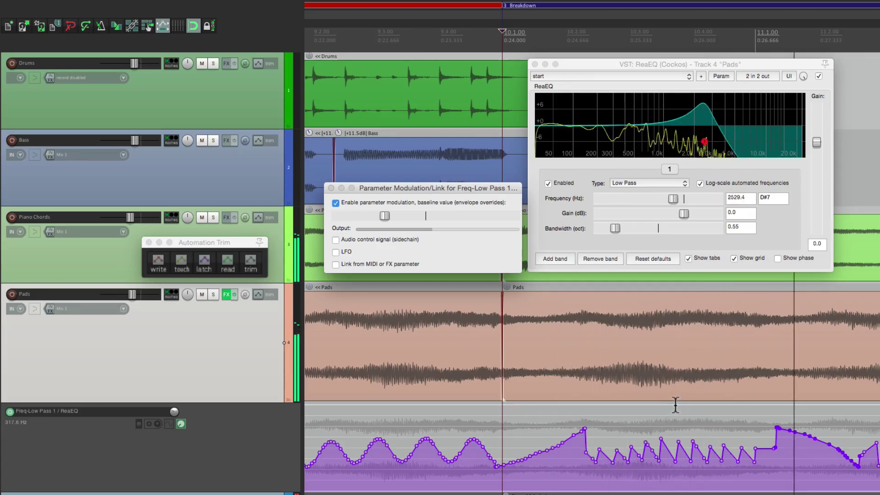
key(space)
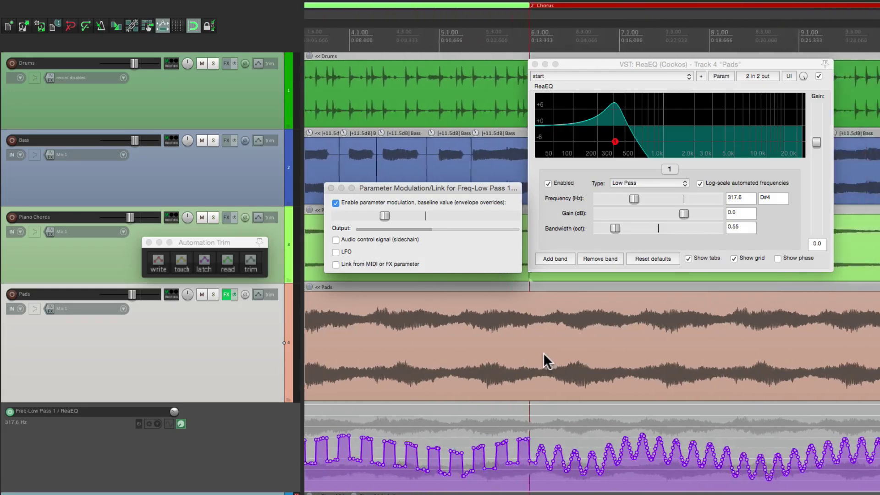
From bar 8, bypass the envelope and enable audio control with -2.11 dB max and 68 ms attack
click(599, 413)
click(139, 423)
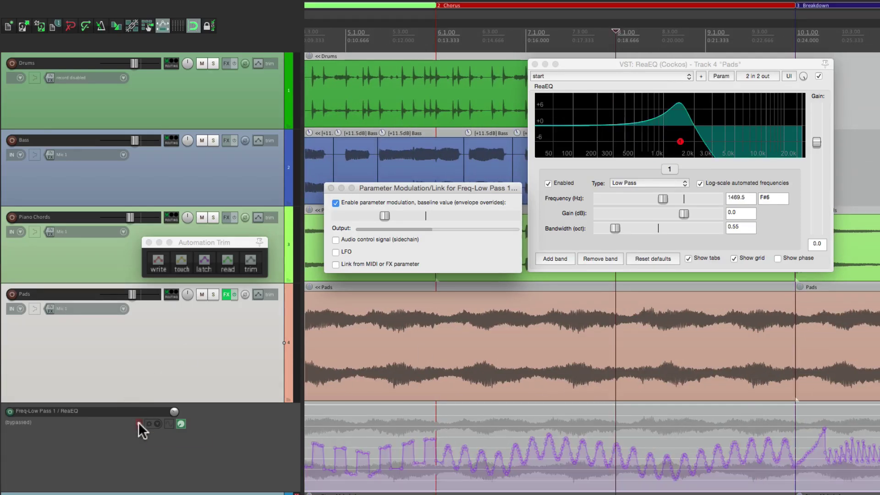
click(335, 239)
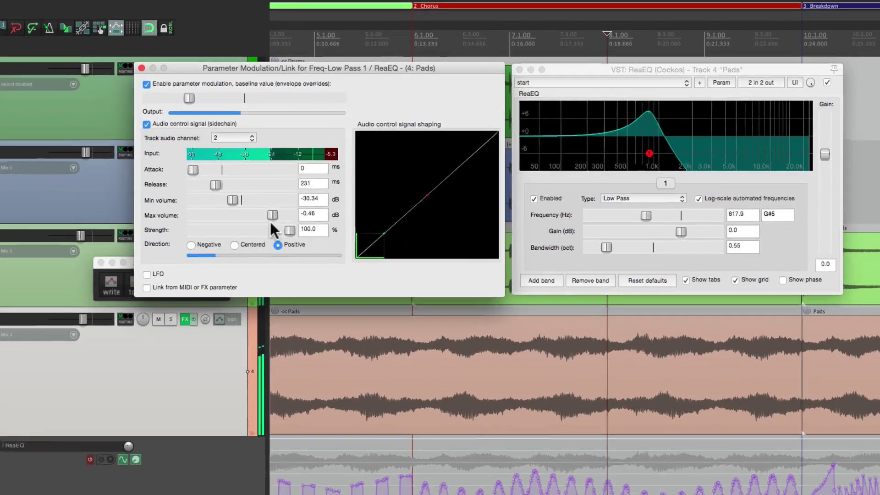
drag(305, 198, 303, 199)
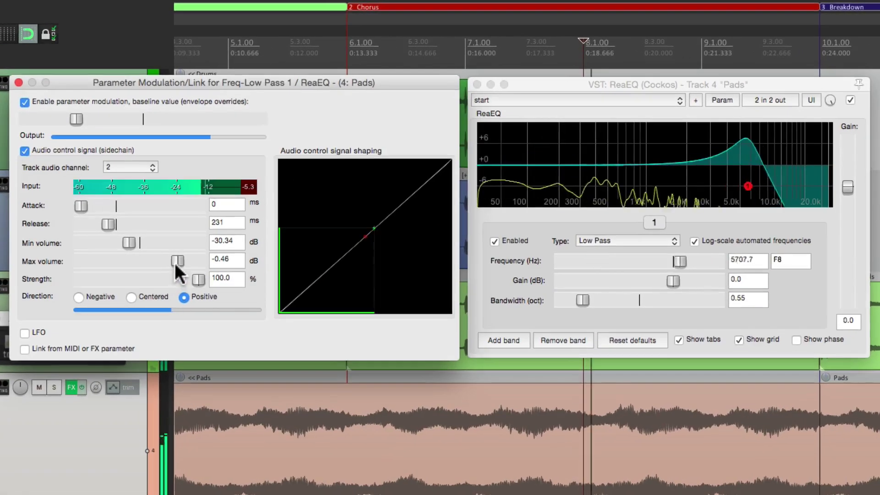
drag(167, 261, 147, 246)
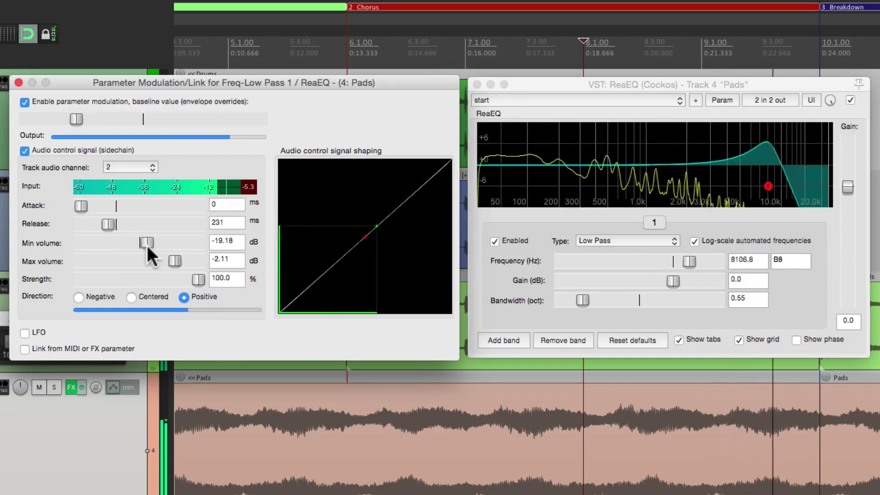
drag(81, 203, 90, 204)
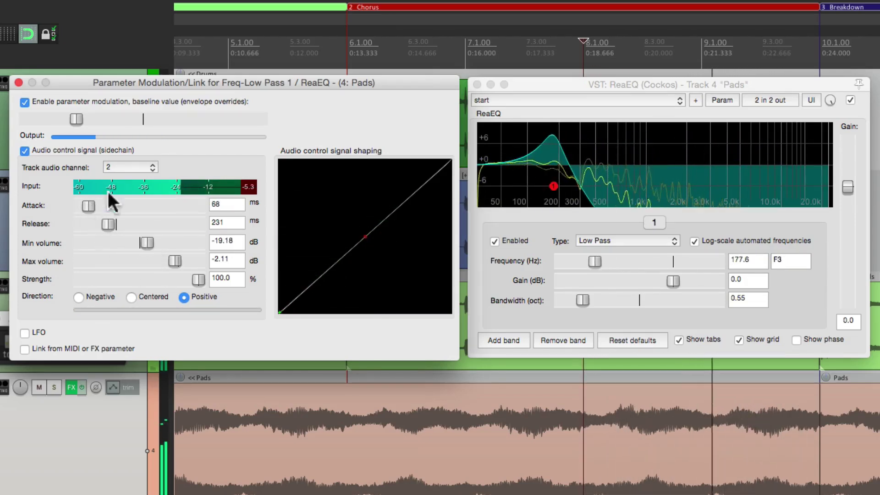
Raise the baseline low-pass frequency while auditioning the audio-driven modulation
drag(72, 117, 97, 117)
key(space)
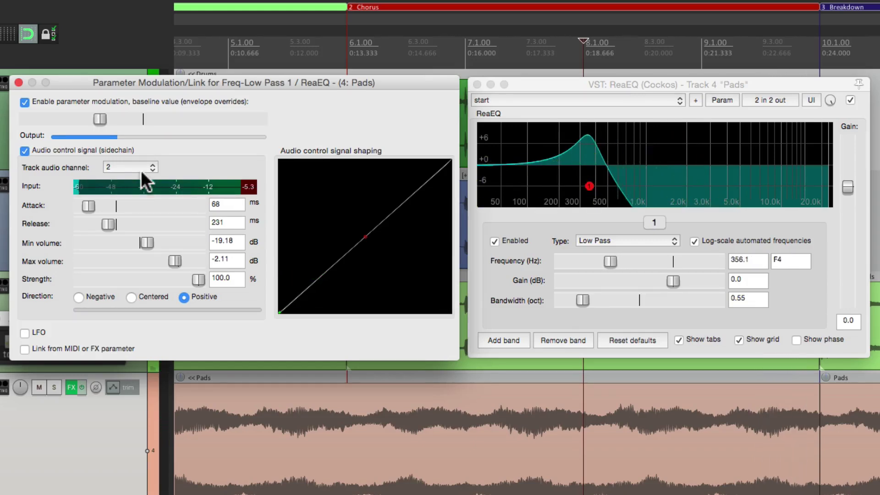
key(space)
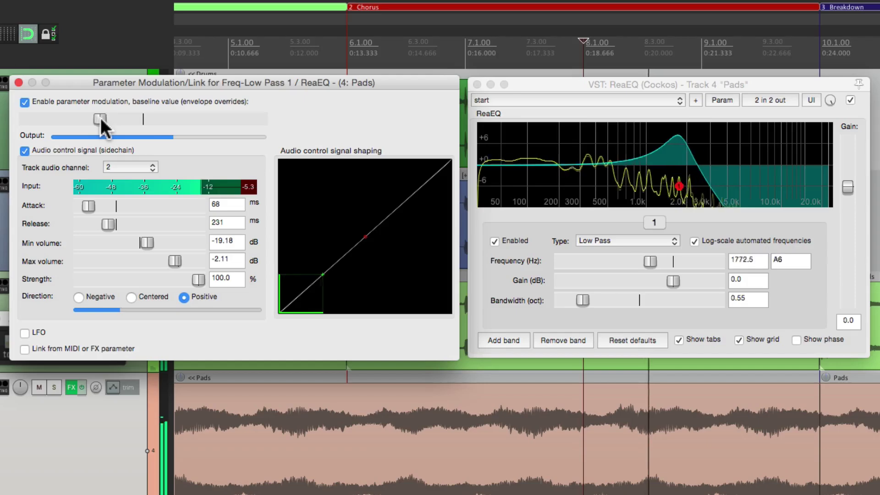
drag(101, 117, 103, 118)
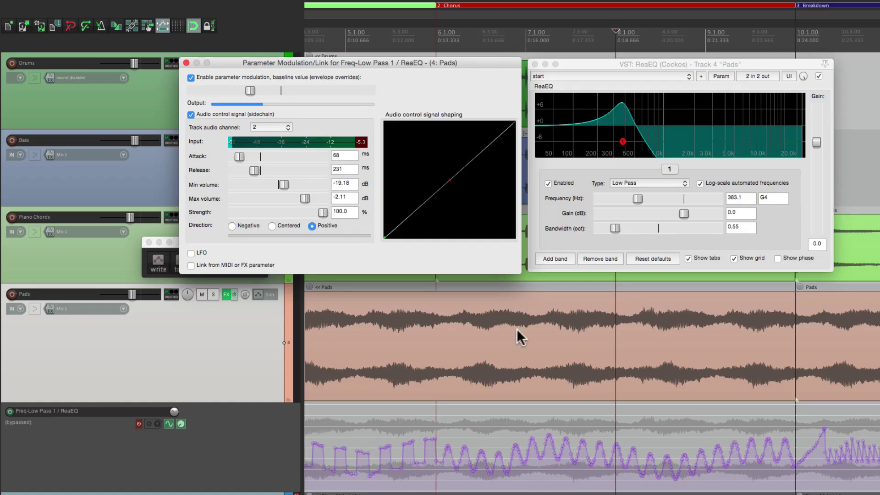
Re-enable the low-pass envelope, move the modulation window aside, and play Pads in trim/read
key(space)
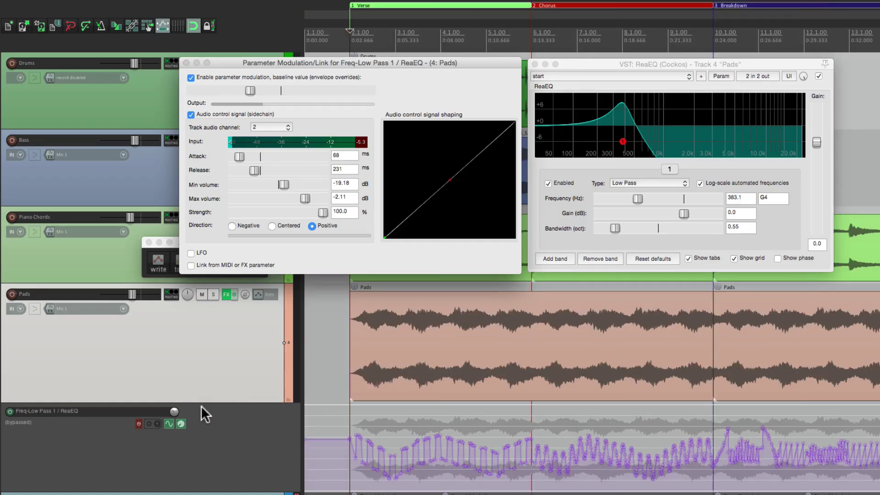
click(139, 423)
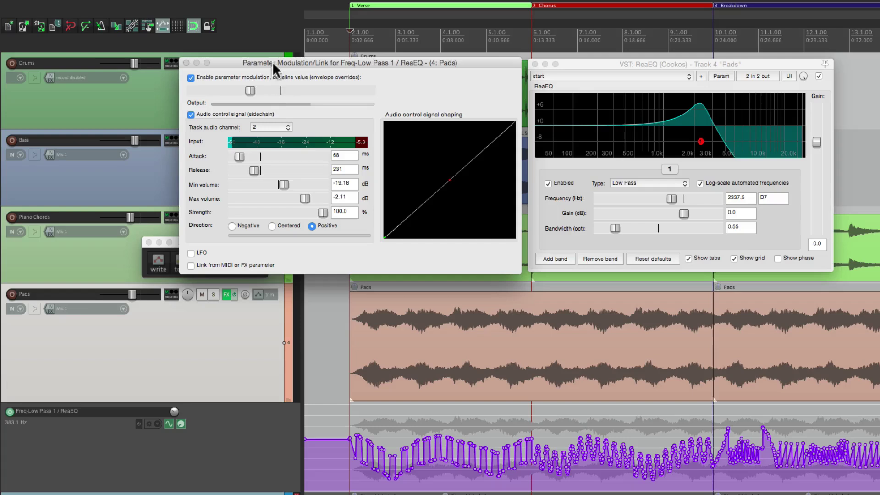
drag(272, 62, 397, 30)
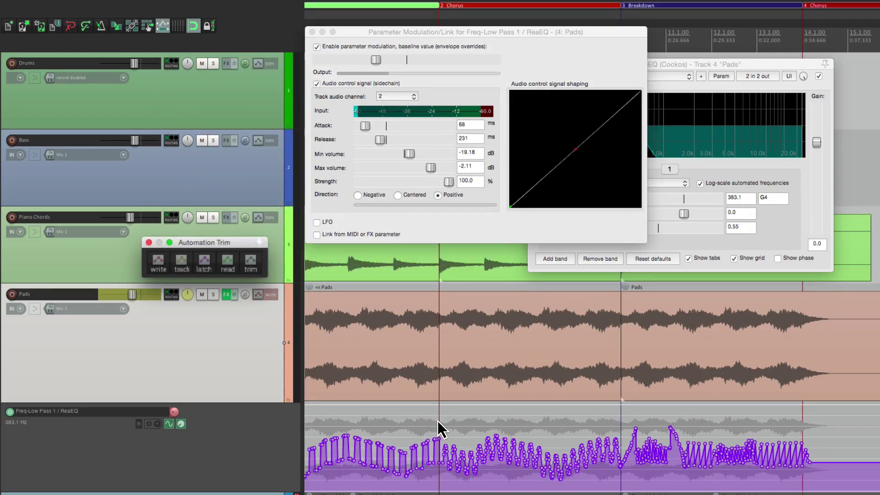
click(250, 264)
key(space)
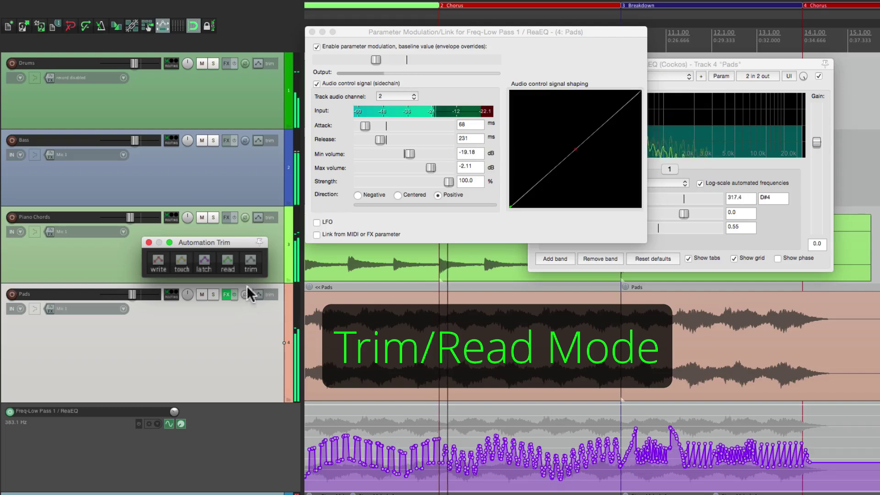
Punch audio-driven frequency automation into two short Chorus passages with write/trim toggles
click(159, 260)
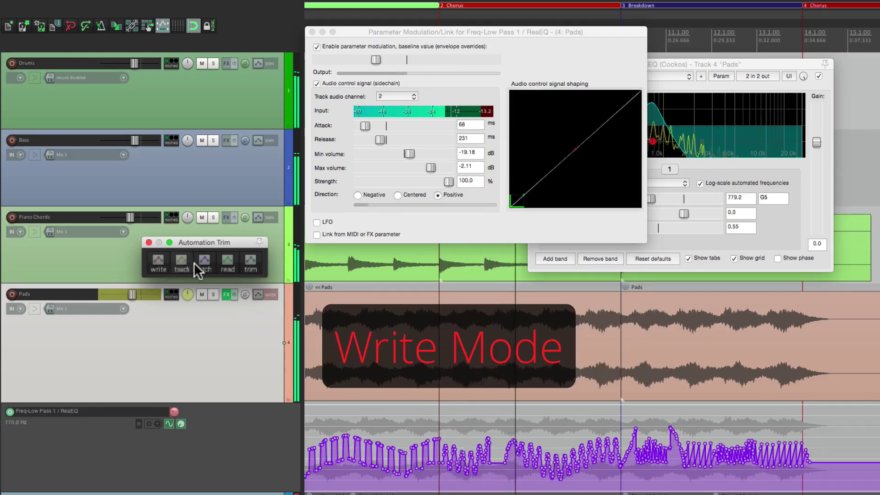
click(250, 263)
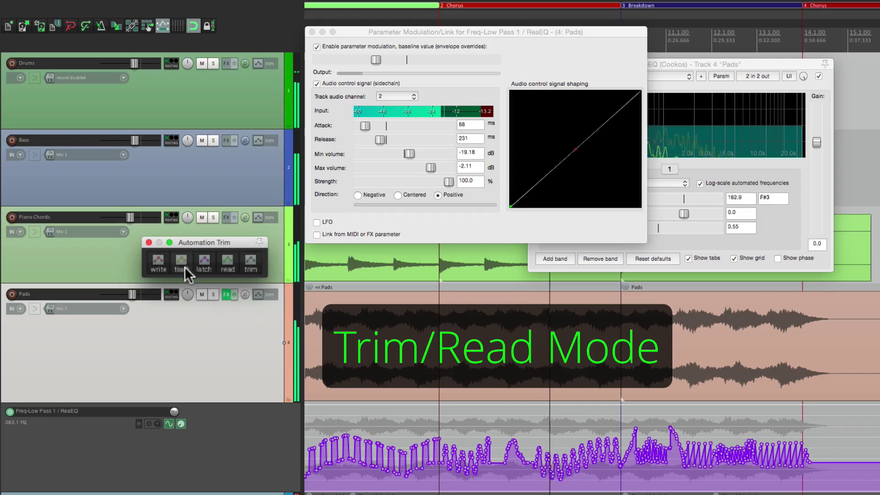
click(158, 262)
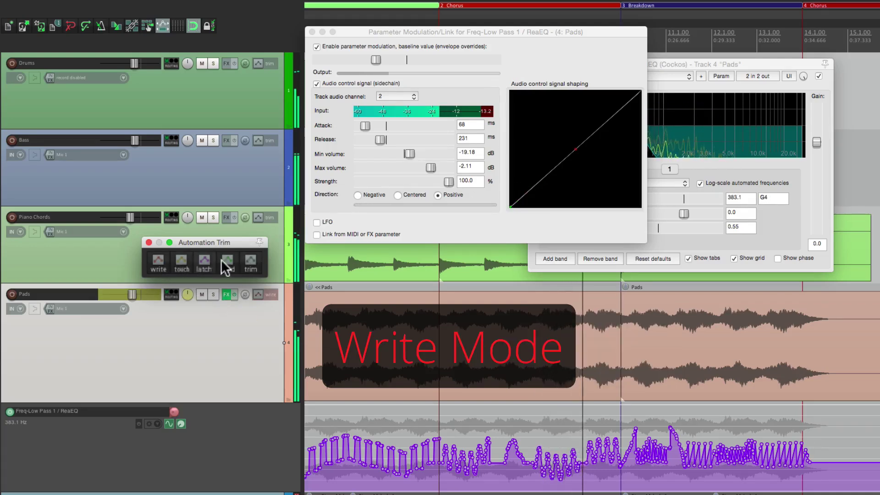
click(250, 263)
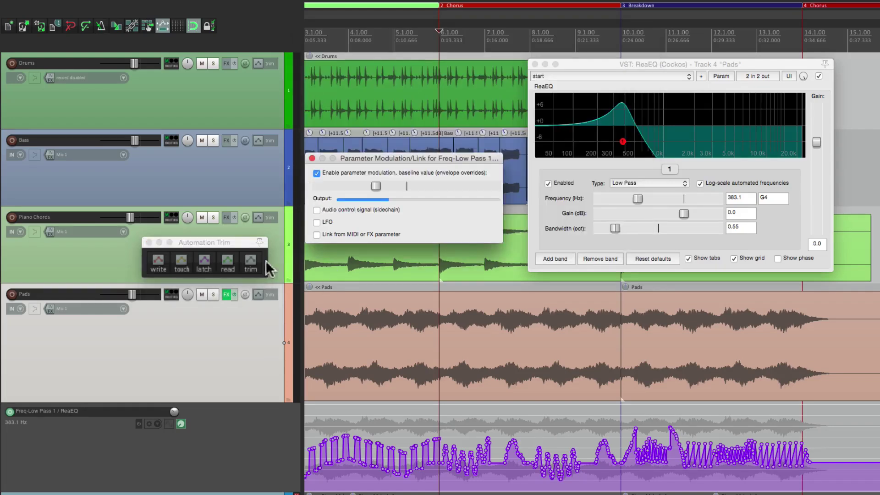
click(251, 265)
click(251, 339)
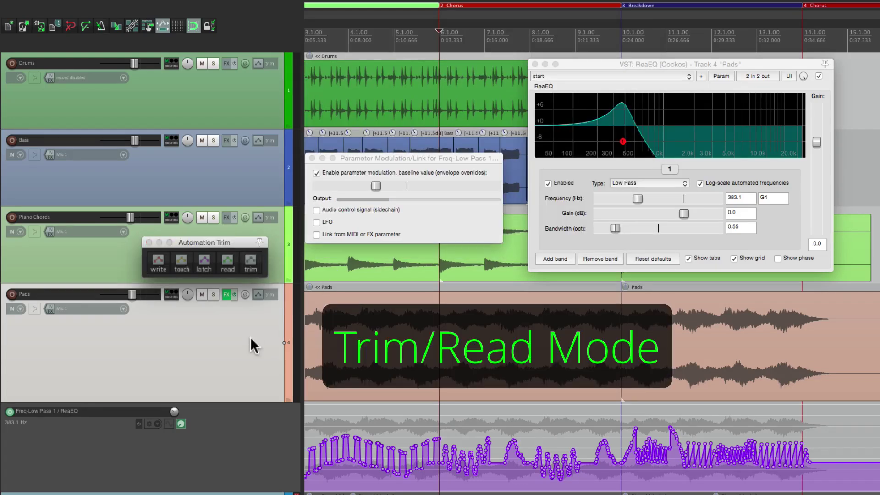
click(417, 156)
key(space)
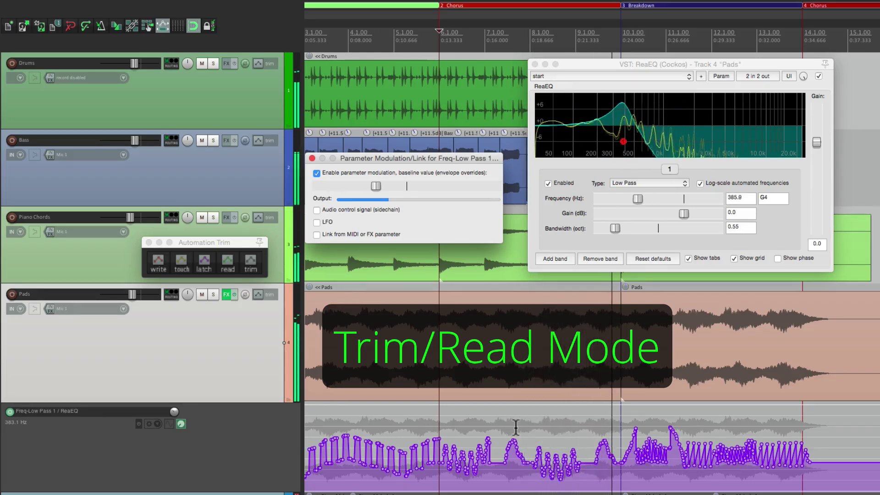
key(space)
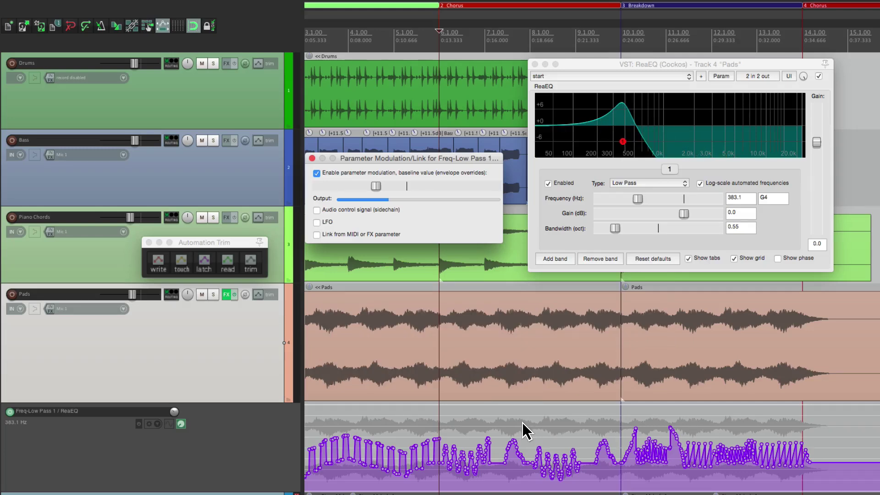